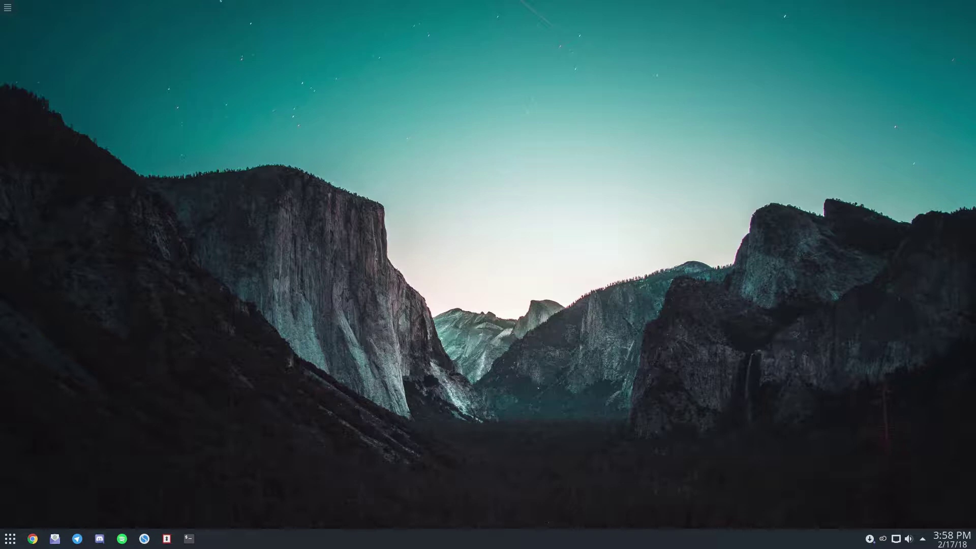
Search the installed applications for "dol" and launch Dolphin Emulator
{"action": "left_click", "coordinate": [10, 539]}
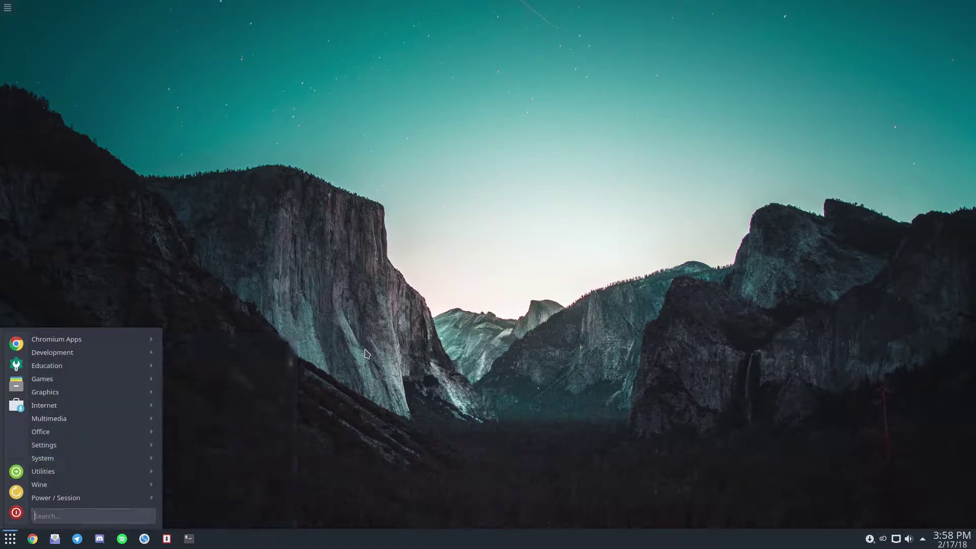
{"action": "type", "text": "dol"}
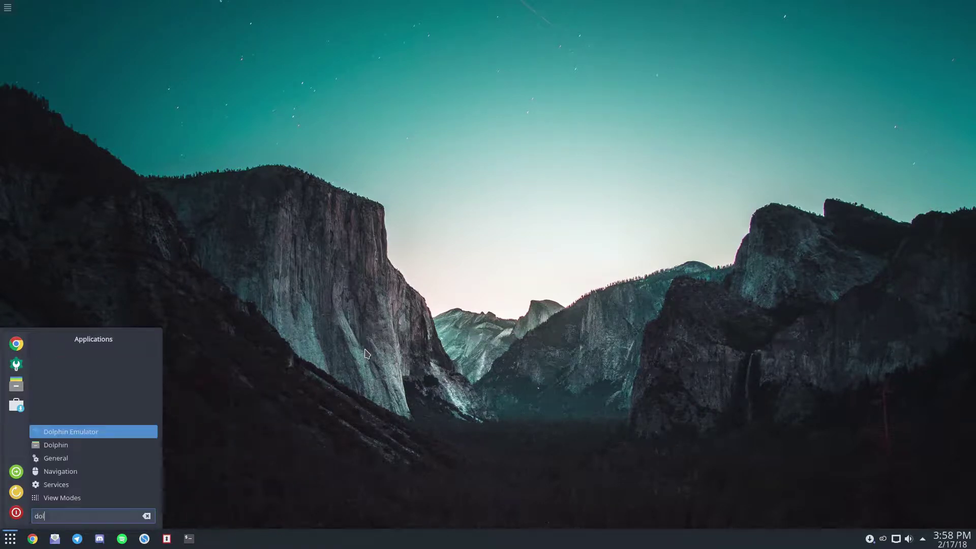
{"action": "left_click", "coordinate": [53, 429]}
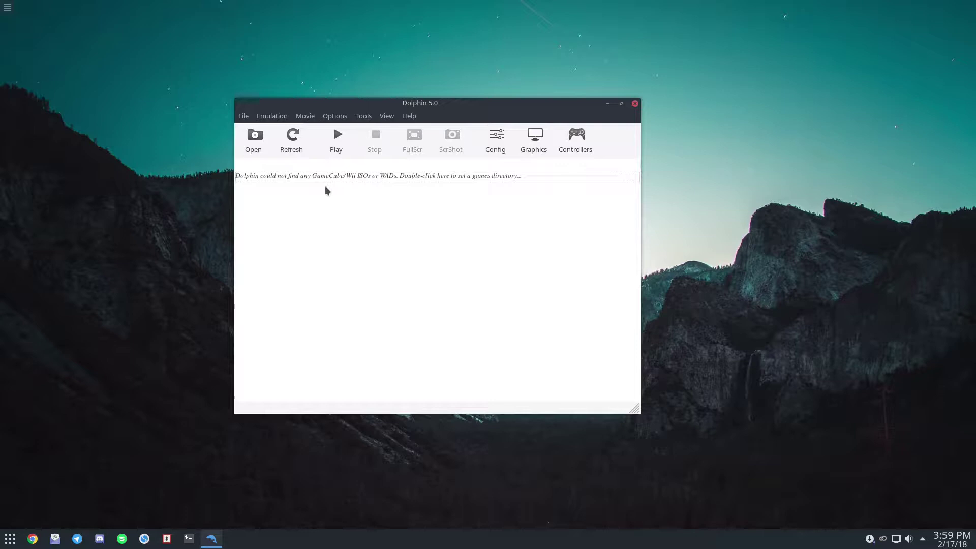
Add the Downloads folder from the home directory as the games directory
{"action": "double_click", "coordinate": [425, 177]}
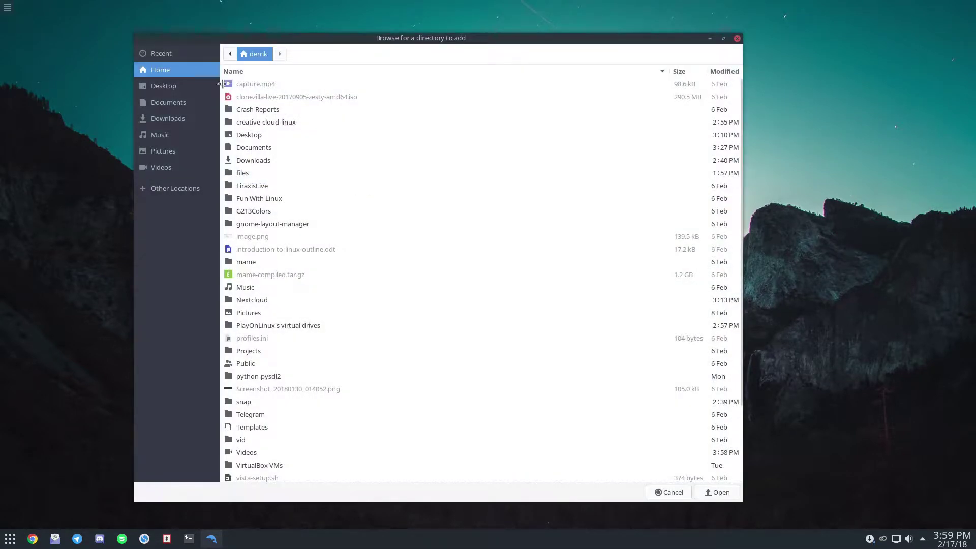
{"action": "scroll", "coordinate": [337, 209], "scroll_direction": "down", "scroll_amount": 3}
{"action": "scroll", "coordinate": [305, 203], "scroll_direction": "up", "scroll_amount": 2}
{"action": "left_click", "coordinate": [168, 118]}
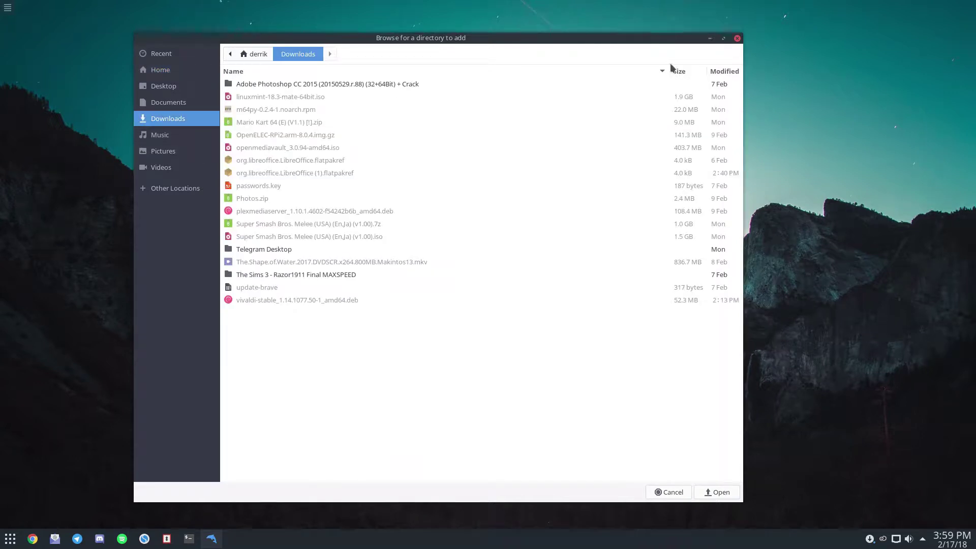
{"action": "left_click", "coordinate": [717, 492]}
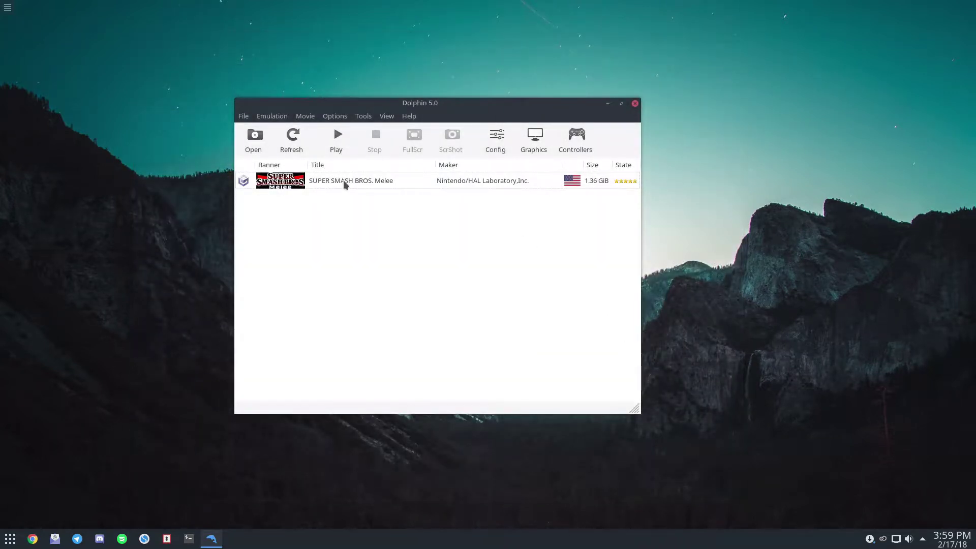
Select SUPER SMASH BROS. Melee in the game list and look at the file commands, including Boot from DVD Backup
{"action": "left_click", "coordinate": [370, 179]}
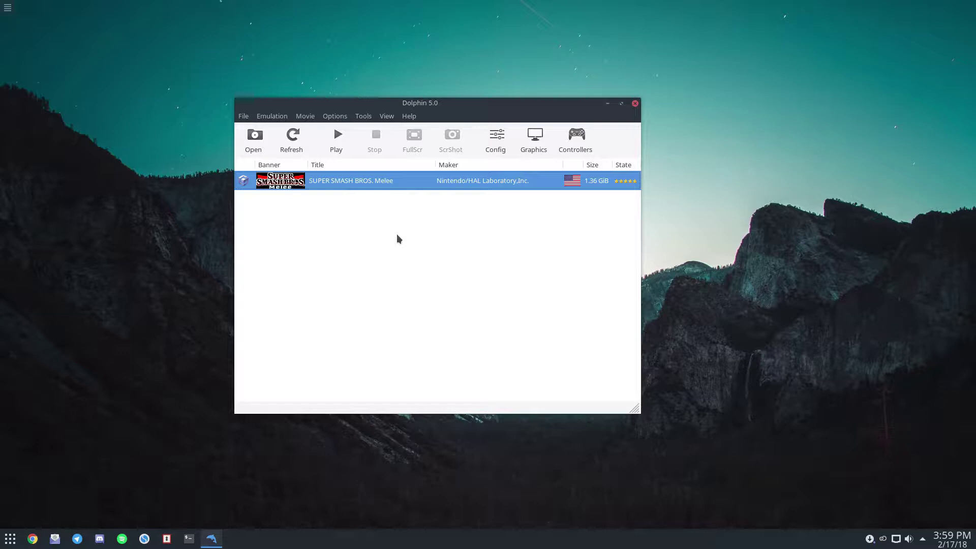
{"action": "left_click", "coordinate": [249, 117]}
{"action": "mouse_move", "coordinate": [268, 158]}
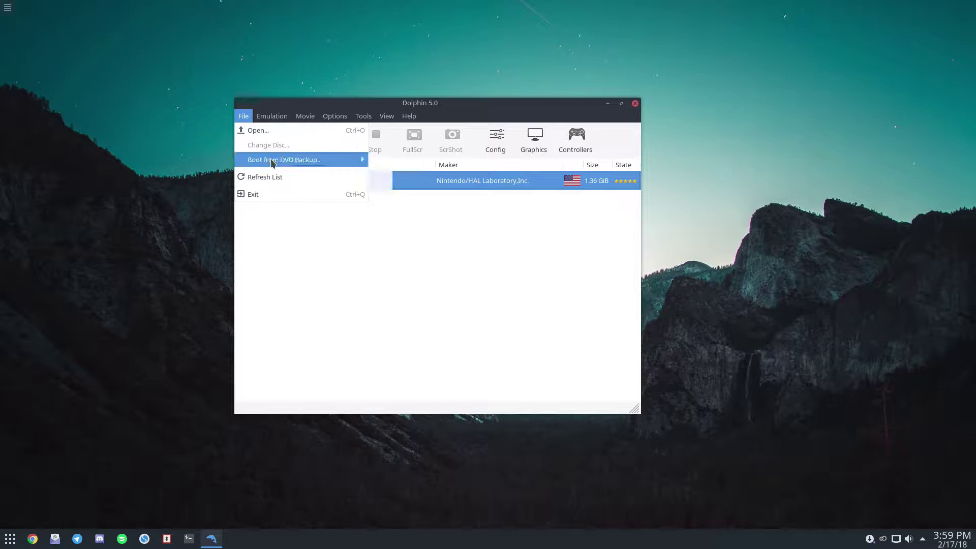
{"action": "left_click", "coordinate": [243, 116]}
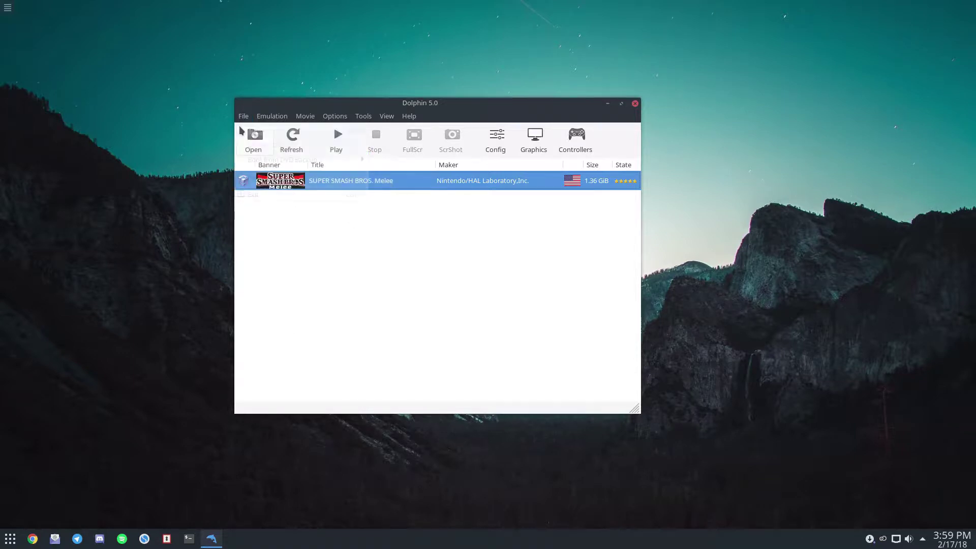
{"action": "left_click", "coordinate": [272, 115]}
Check which file types can be opened as a game, and leave the file chooser without loading anything
{"action": "left_click", "coordinate": [244, 116]}
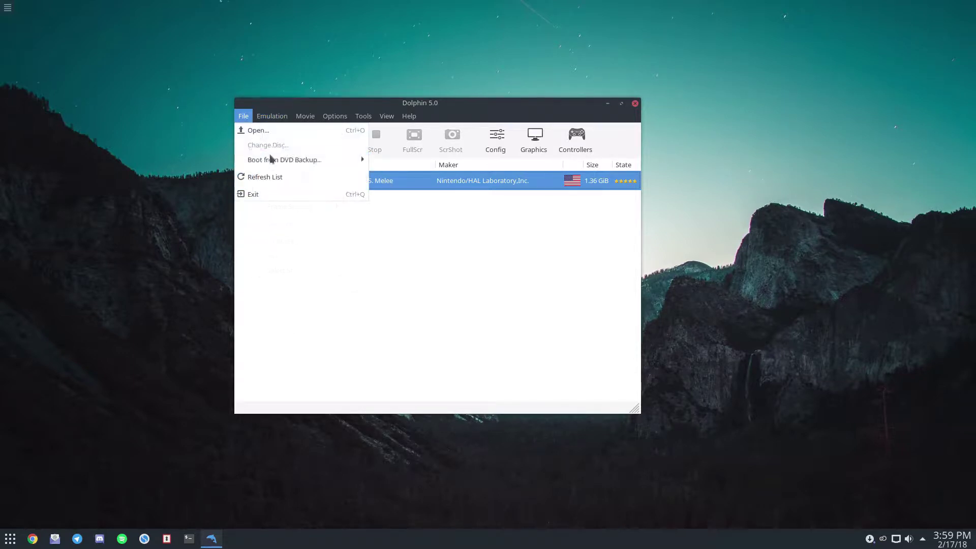
{"action": "left_click", "coordinate": [257, 131]}
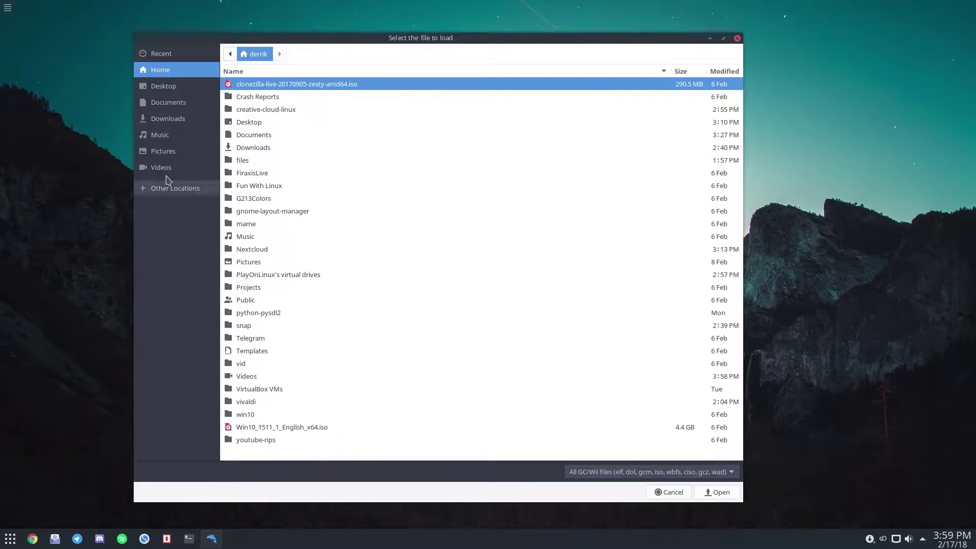
{"action": "left_click", "coordinate": [661, 472]}
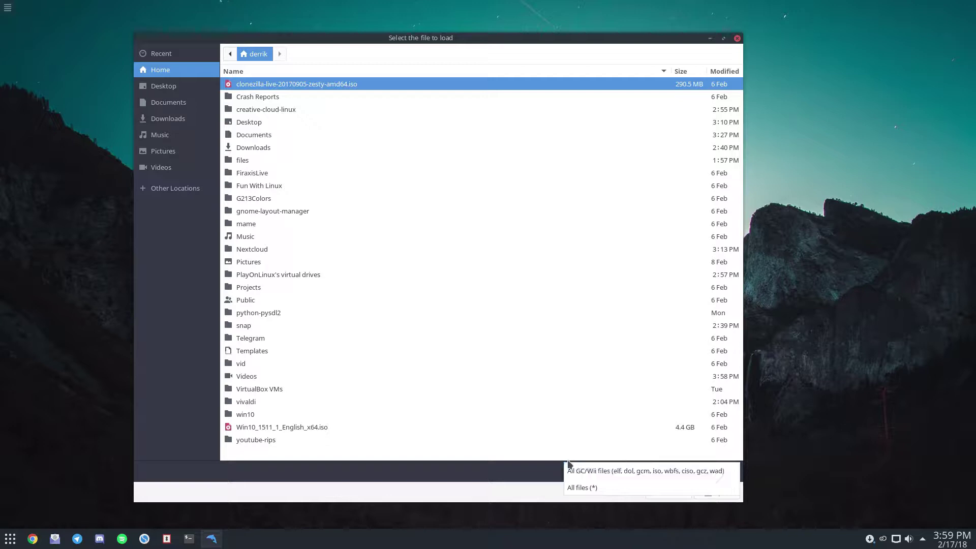
{"action": "left_click", "coordinate": [697, 473]}
{"action": "left_click", "coordinate": [668, 496]}
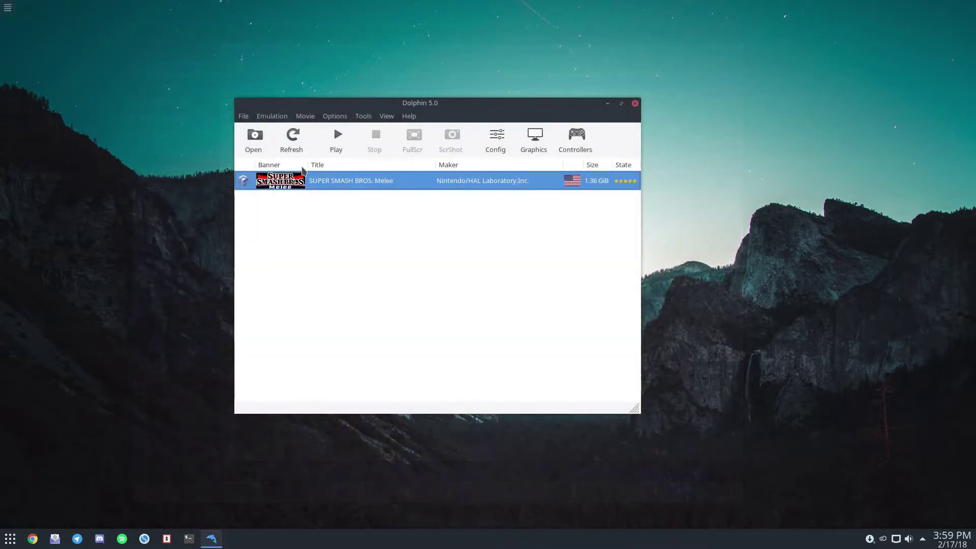
{"action": "left_click", "coordinate": [243, 116]}
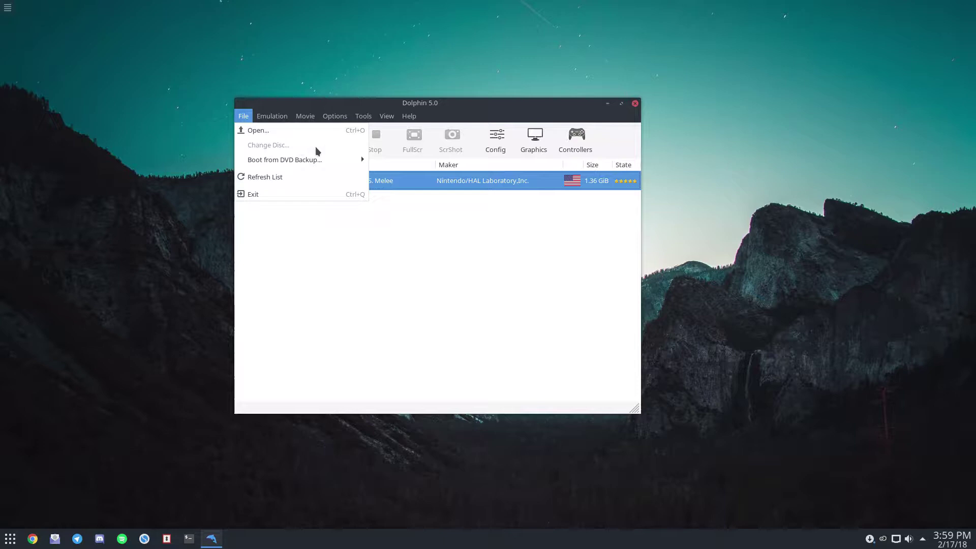
{"action": "left_click", "coordinate": [570, 228]}
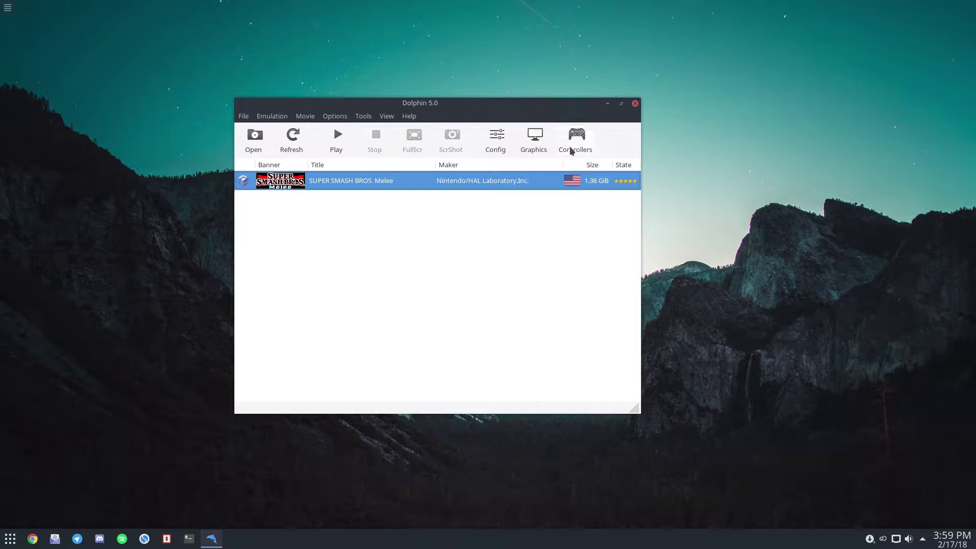
In the graphics configuration, keep the OpenGL backend and enable V-Sync and Use Fullscreen
{"action": "left_click", "coordinate": [535, 142]}
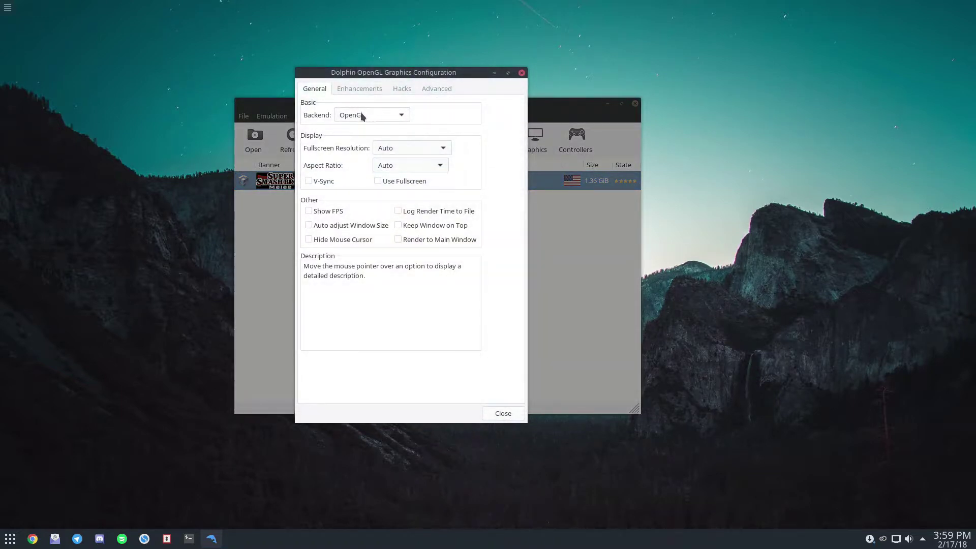
{"action": "left_click", "coordinate": [404, 113]}
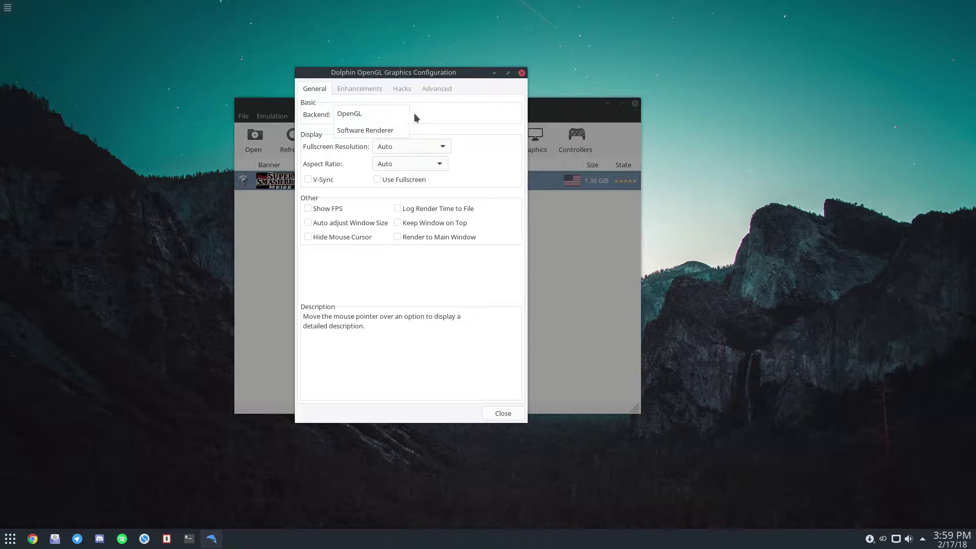
{"action": "left_click", "coordinate": [371, 114]}
{"action": "left_click", "coordinate": [320, 180]}
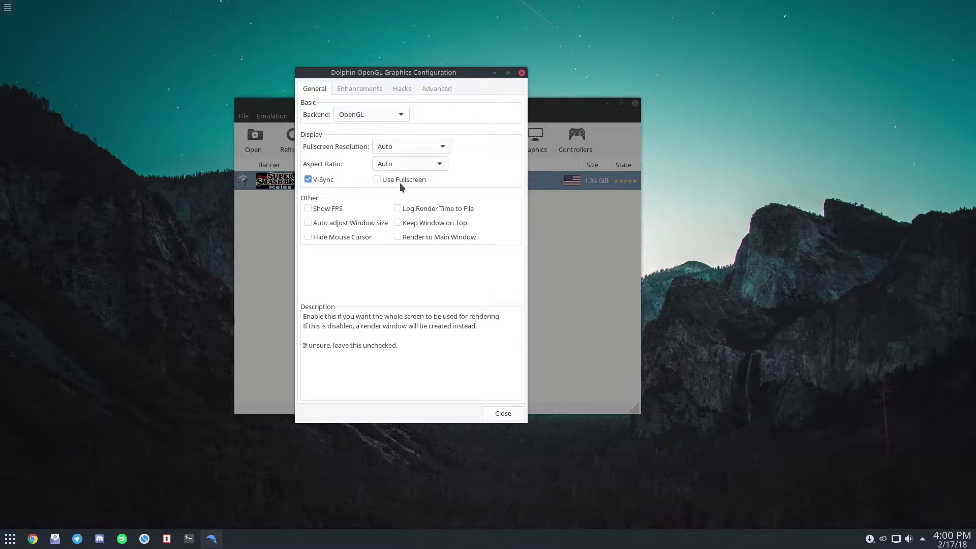
{"action": "left_click", "coordinate": [409, 178]}
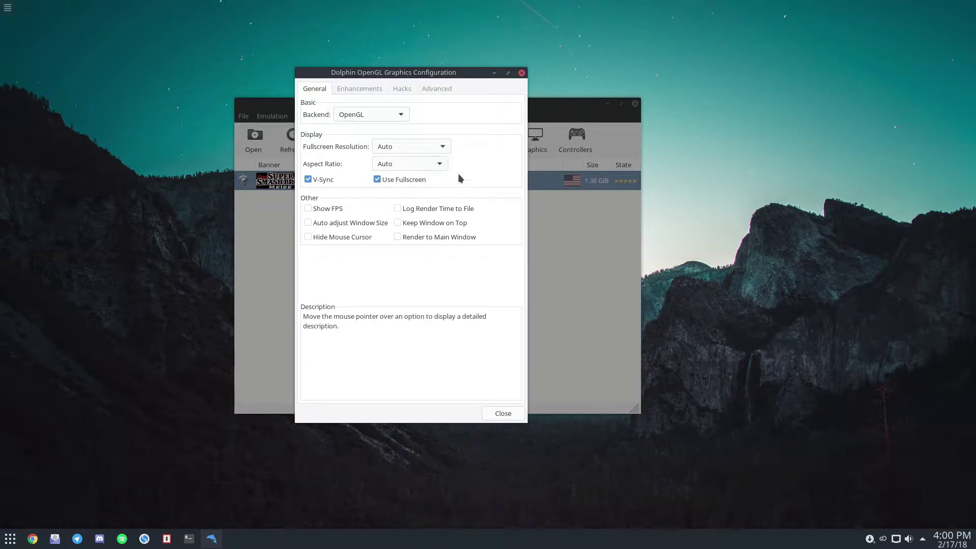
Look through the available fullscreen resolutions and aspect ratios, leaving both on Auto
{"action": "left_click", "coordinate": [404, 147]}
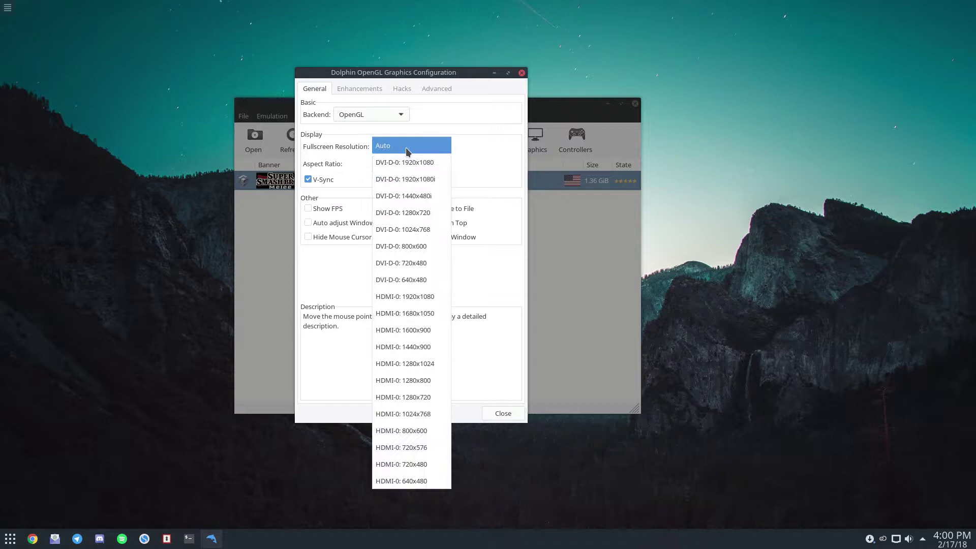
{"action": "left_click", "coordinate": [466, 148]}
{"action": "left_click", "coordinate": [440, 164]}
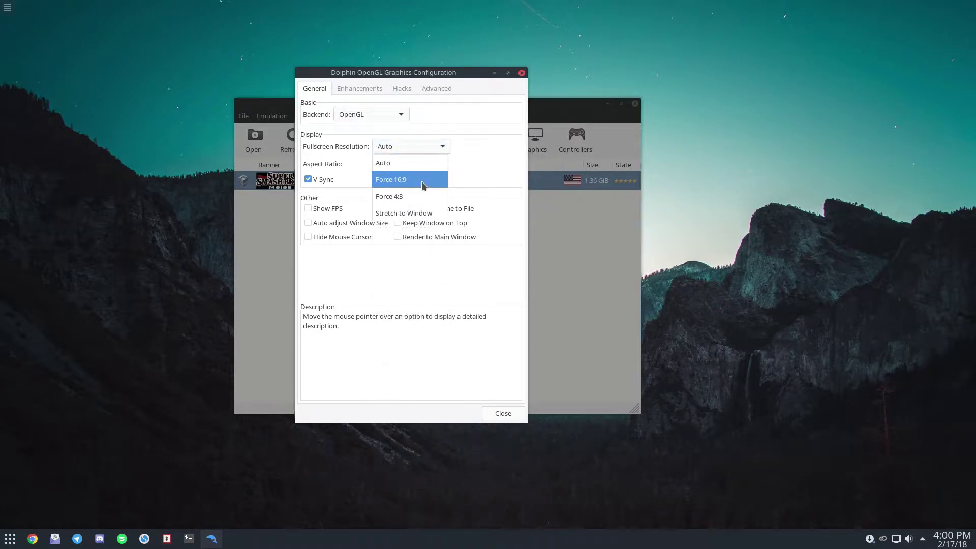
{"action": "left_click", "coordinate": [445, 163]}
{"action": "left_click_drag", "start_coordinate": [451, 161], "coordinate": [975, 161]}
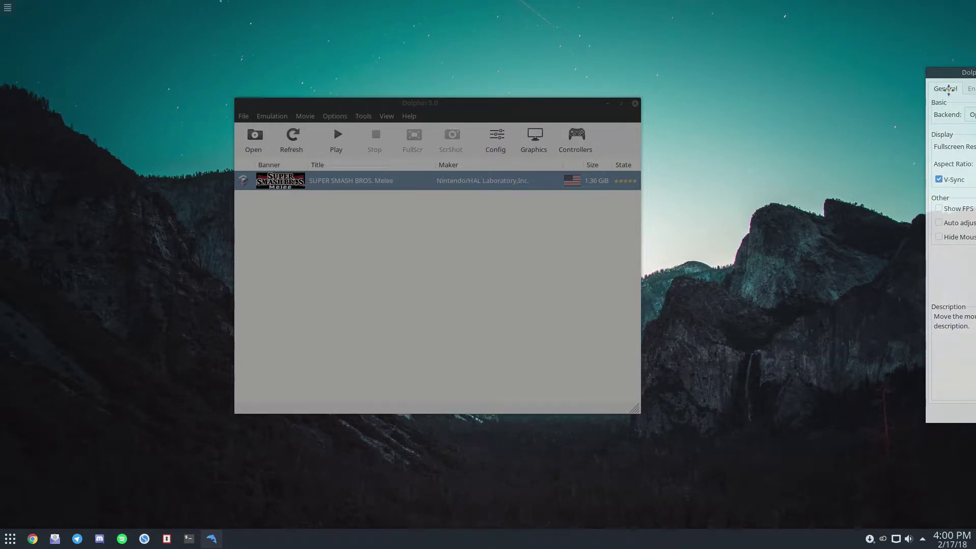
{"action": "left_click_drag", "start_coordinate": [943, 75], "coordinate": [428, 75]}
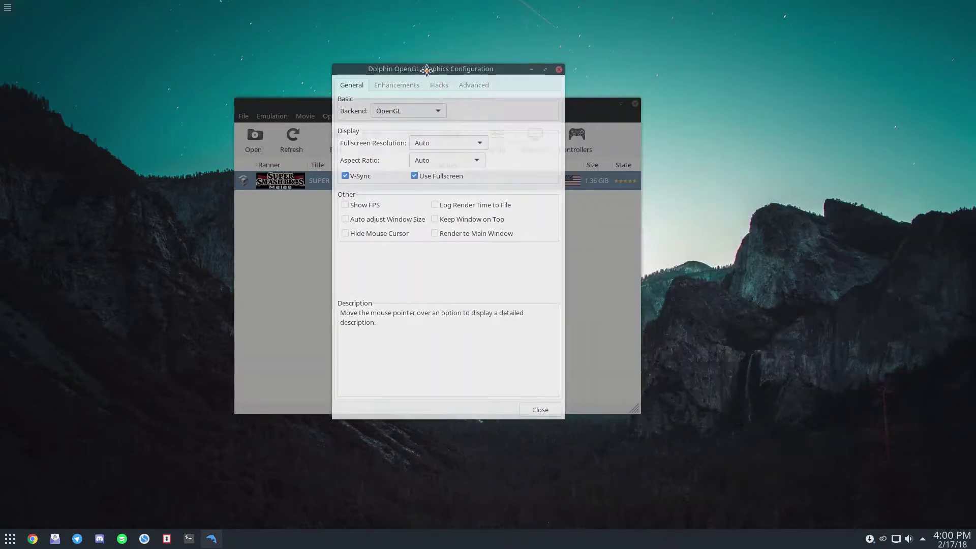
{"action": "left_click", "coordinate": [440, 144]}
{"action": "left_click", "coordinate": [479, 135]}
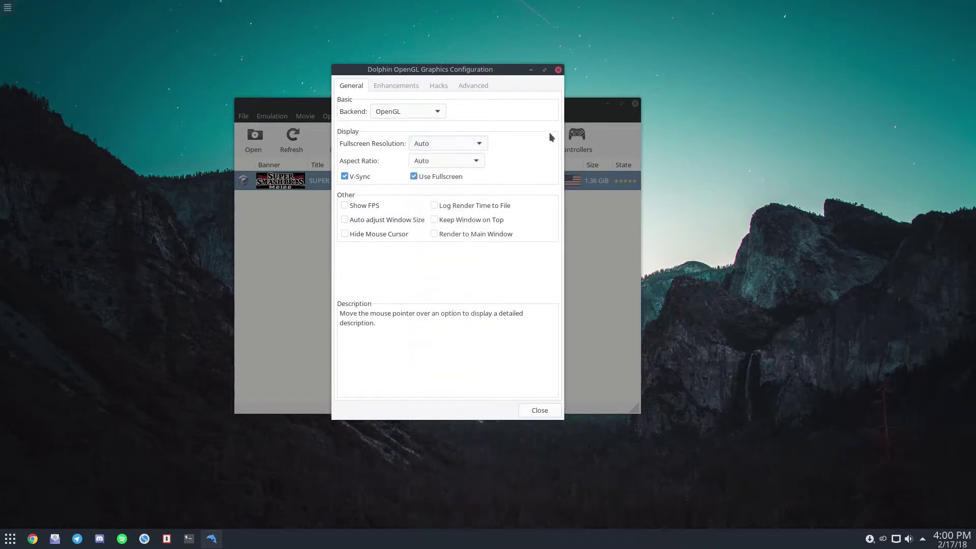
Review the graphics hacks and enhancements, including internal resolution, post-processing effects and Widescreen Hack, and close the graphics configuration
{"action": "left_click", "coordinate": [440, 85]}
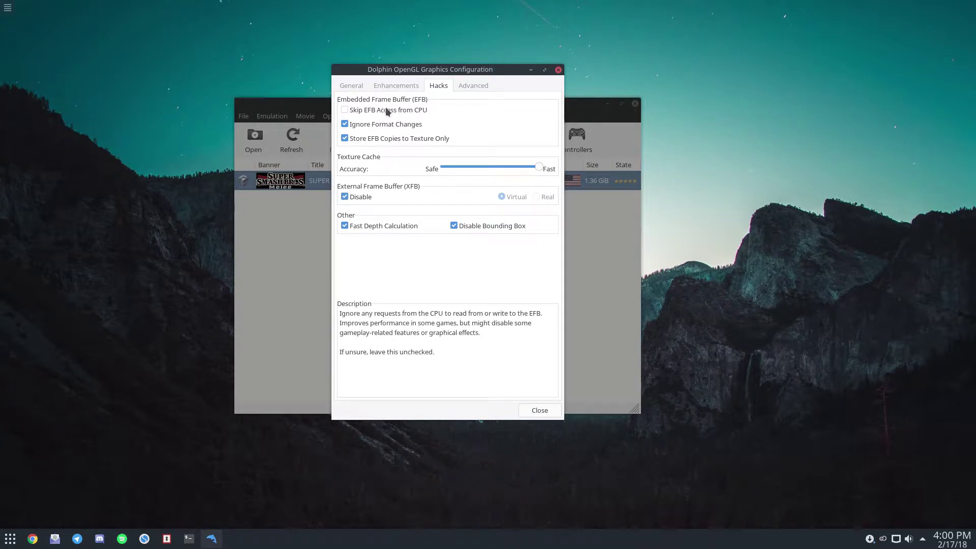
{"action": "left_click", "coordinate": [396, 85]}
{"action": "left_click", "coordinate": [507, 110]}
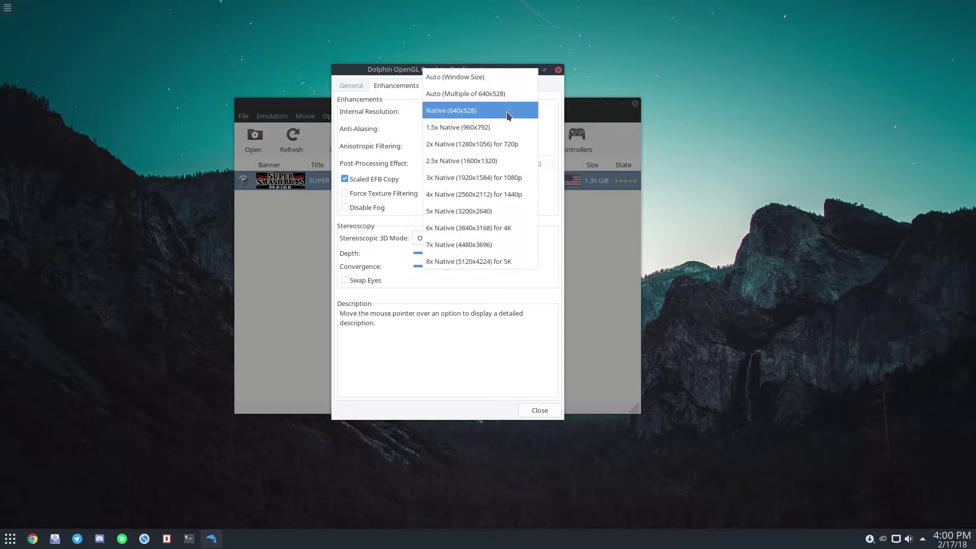
{"action": "left_click", "coordinate": [443, 111]}
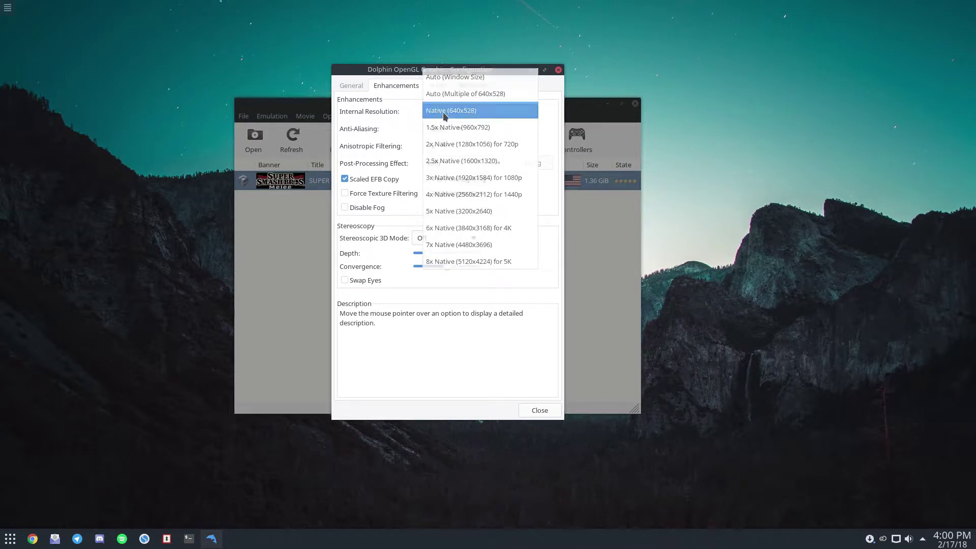
{"action": "left_click", "coordinate": [442, 158]}
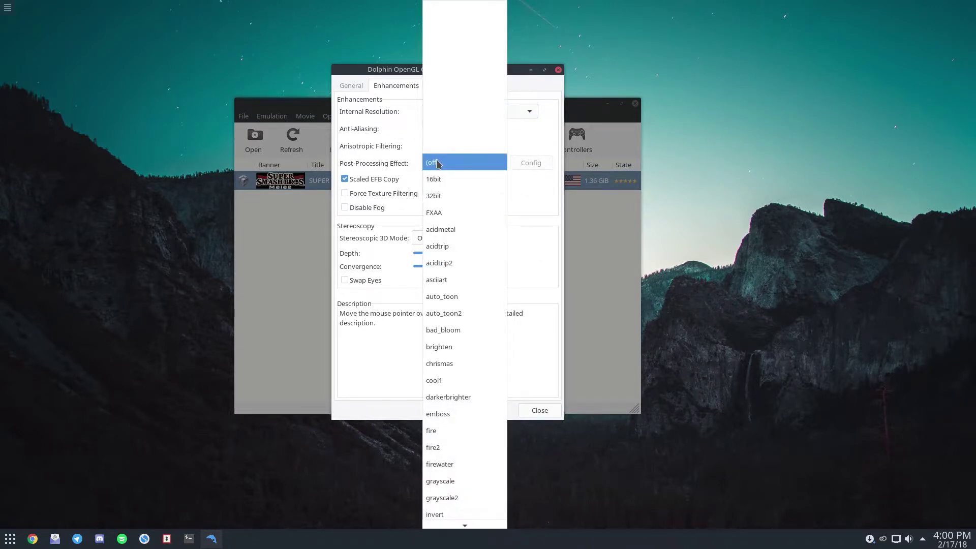
{"action": "left_click", "coordinate": [410, 158]}
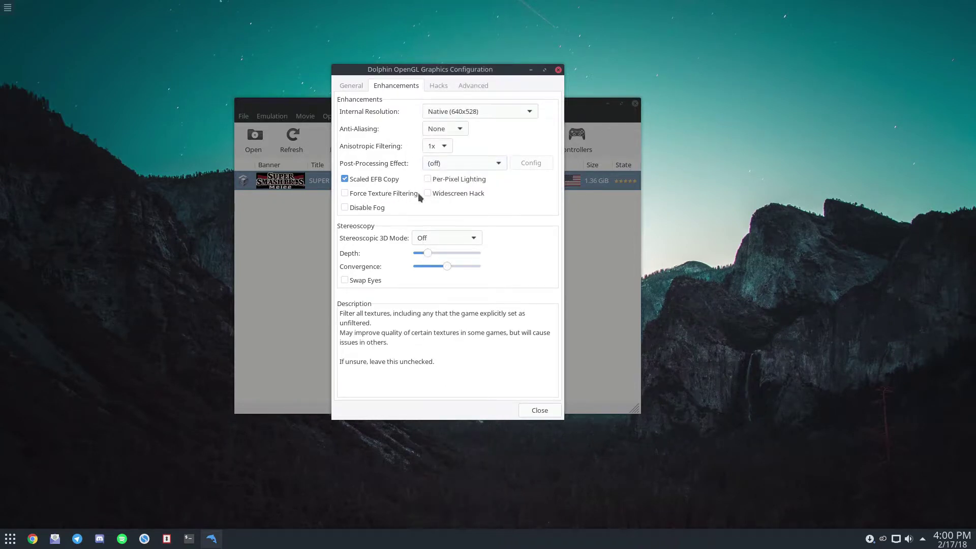
{"action": "mouse_move", "coordinate": [450, 193]}
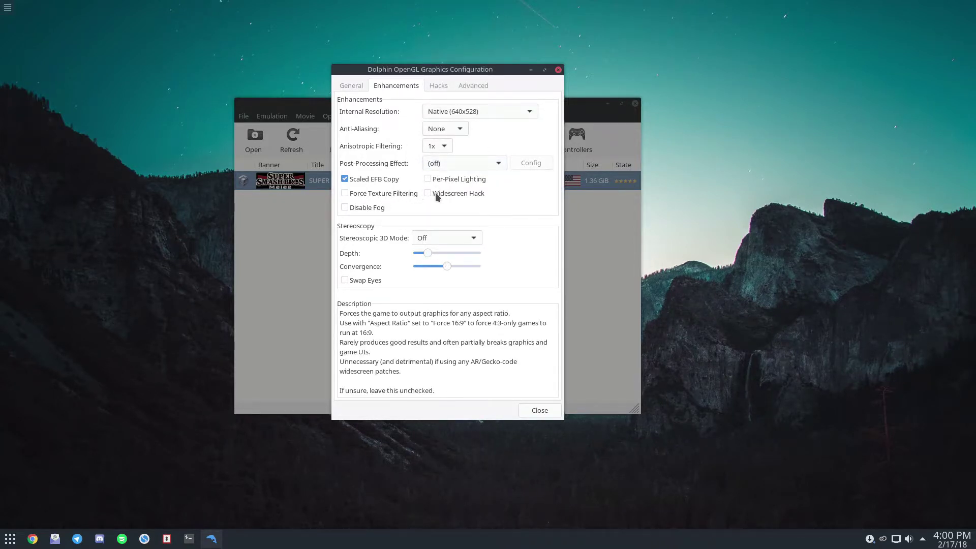
{"action": "left_click", "coordinate": [538, 410]}
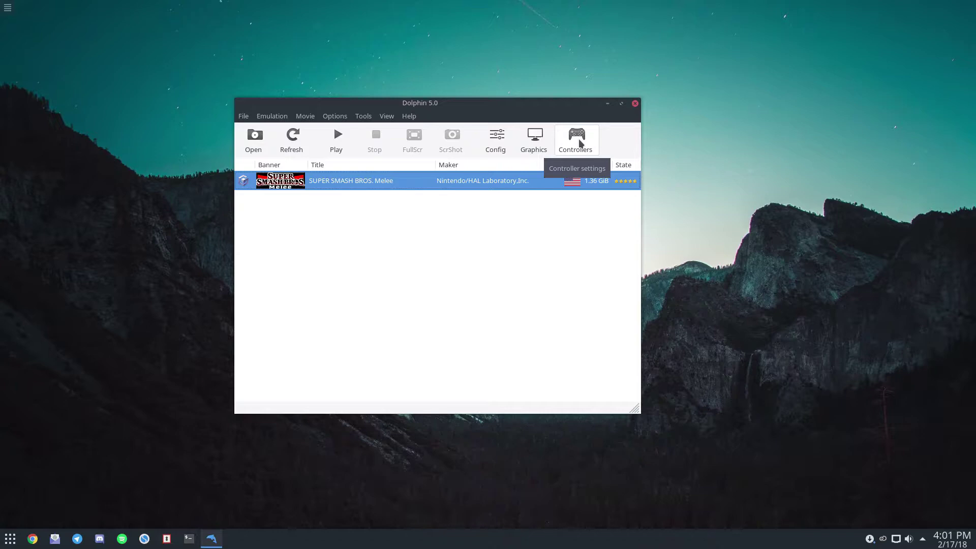
Configure the port 1 Standard Controller to use the XInput2 virtual core pointer device and map its A button to X
{"action": "left_click", "coordinate": [576, 139]}
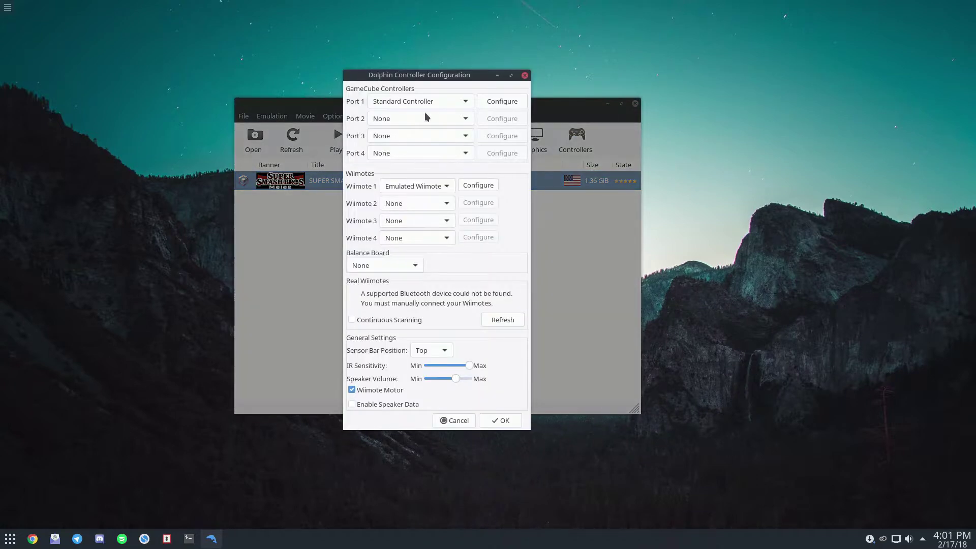
{"action": "left_click", "coordinate": [496, 100]}
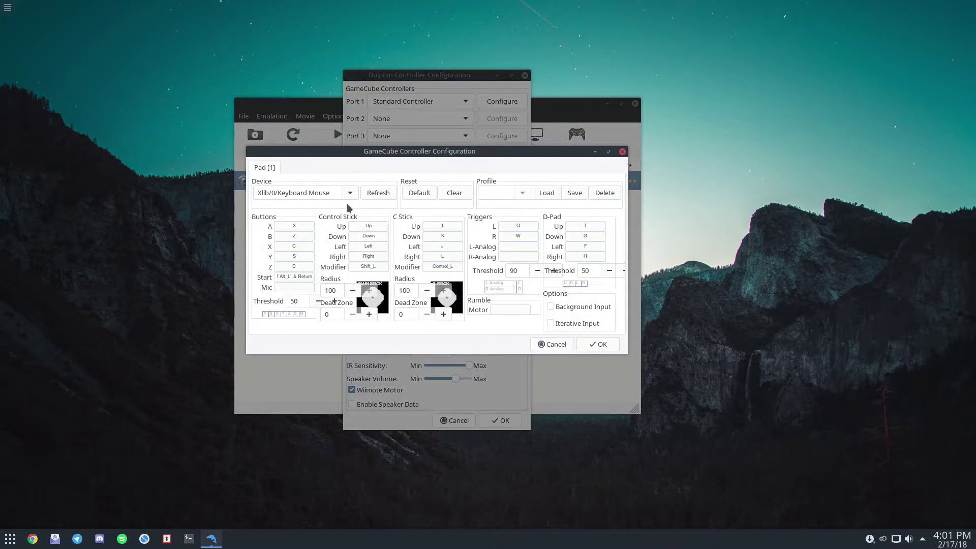
{"action": "left_click", "coordinate": [350, 193]}
{"action": "left_click", "coordinate": [294, 223]}
{"action": "left_click", "coordinate": [299, 226]}
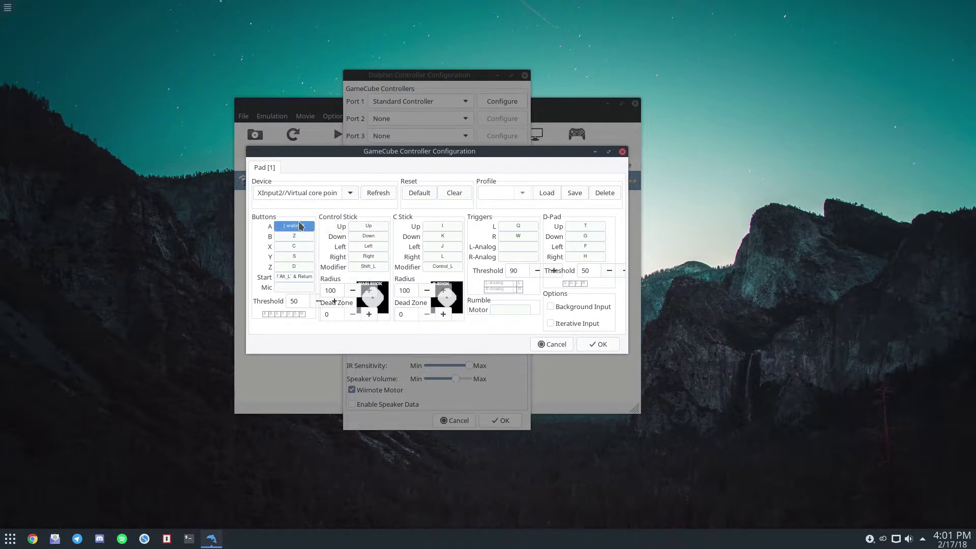
{"action": "key", "text": "x"}
{"action": "right_click", "coordinate": [301, 226]}
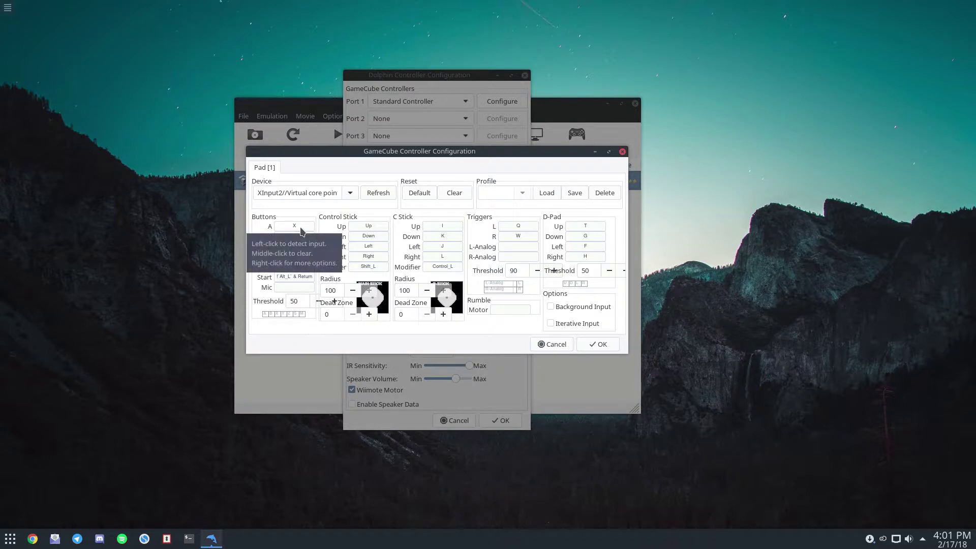
Set the port 1 pad's input device to Xlib/0/Keyboard Mouse
{"action": "left_click", "coordinate": [300, 229]}
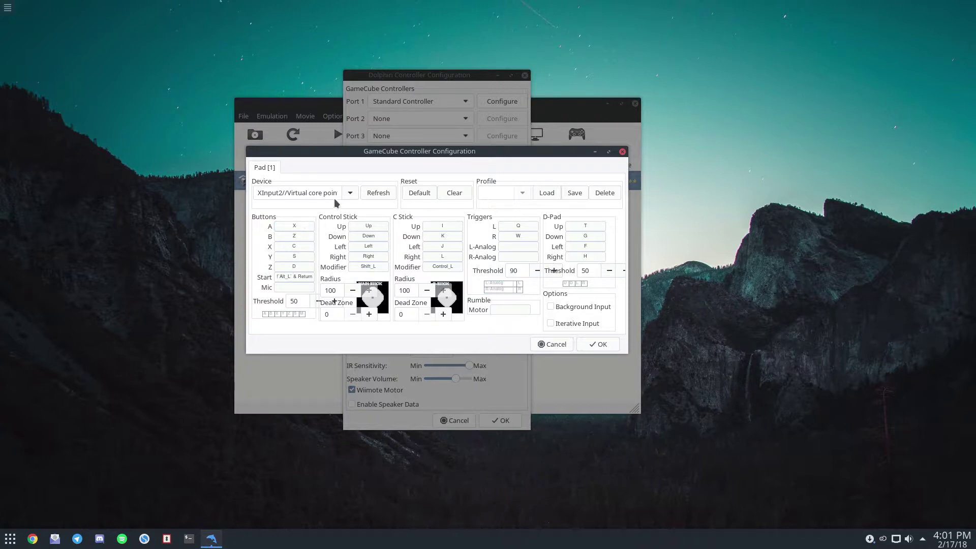
{"action": "left_click", "coordinate": [350, 195]}
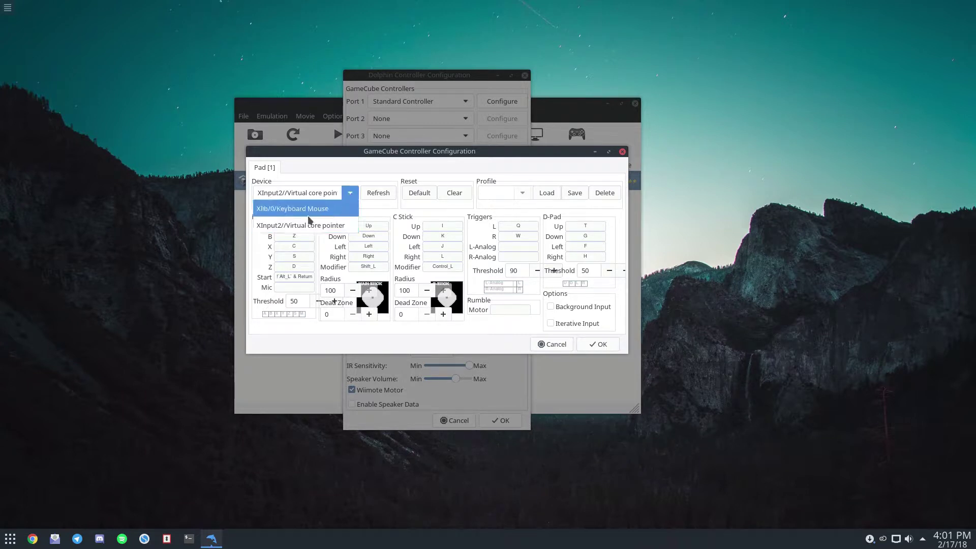
{"action": "left_click", "coordinate": [357, 195]}
{"action": "left_click", "coordinate": [357, 195]}
{"action": "left_click", "coordinate": [298, 209]}
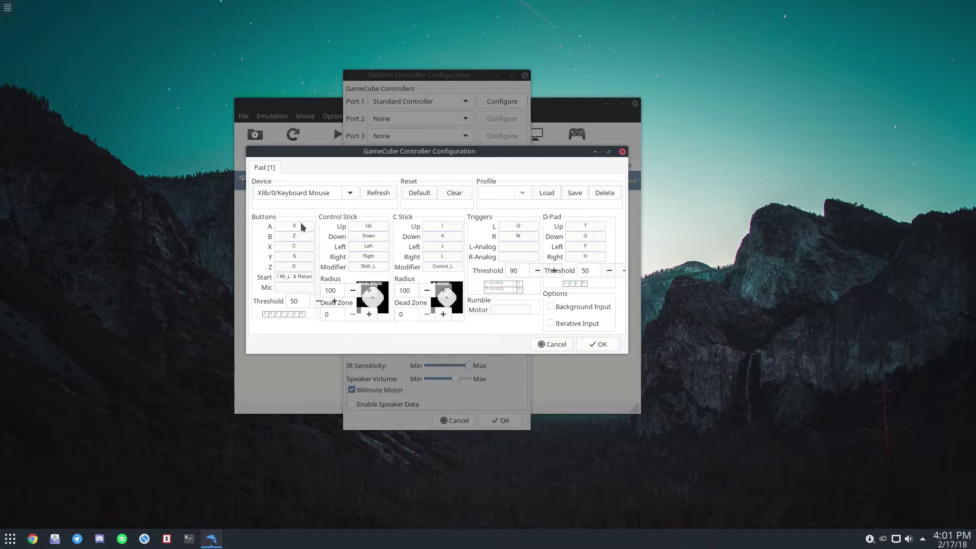
Look through the available input devices for the pad, keeping Xlib/0/Keyboard Mouse
{"action": "left_click", "coordinate": [351, 193]}
{"action": "left_click", "coordinate": [351, 193]}
{"action": "left_click", "coordinate": [350, 193]}
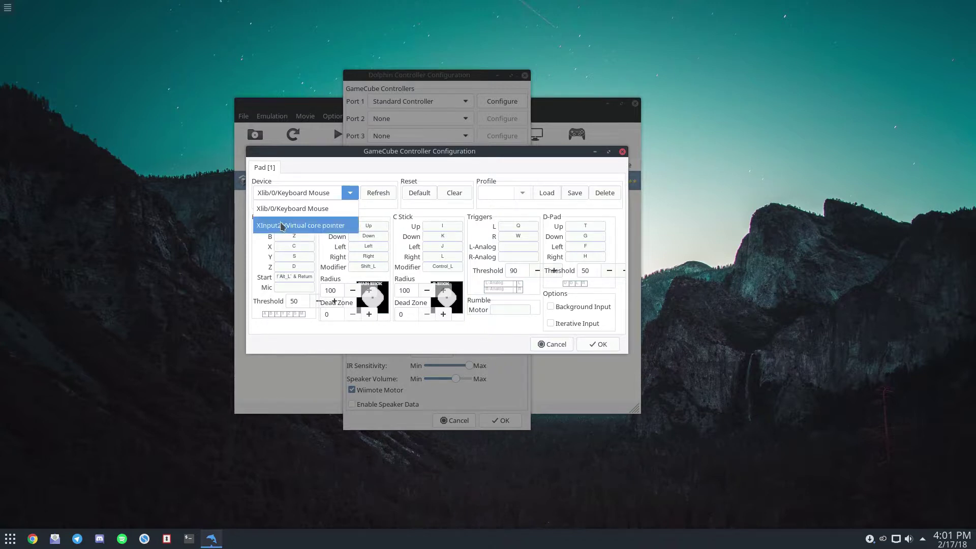
{"action": "left_click", "coordinate": [285, 344]}
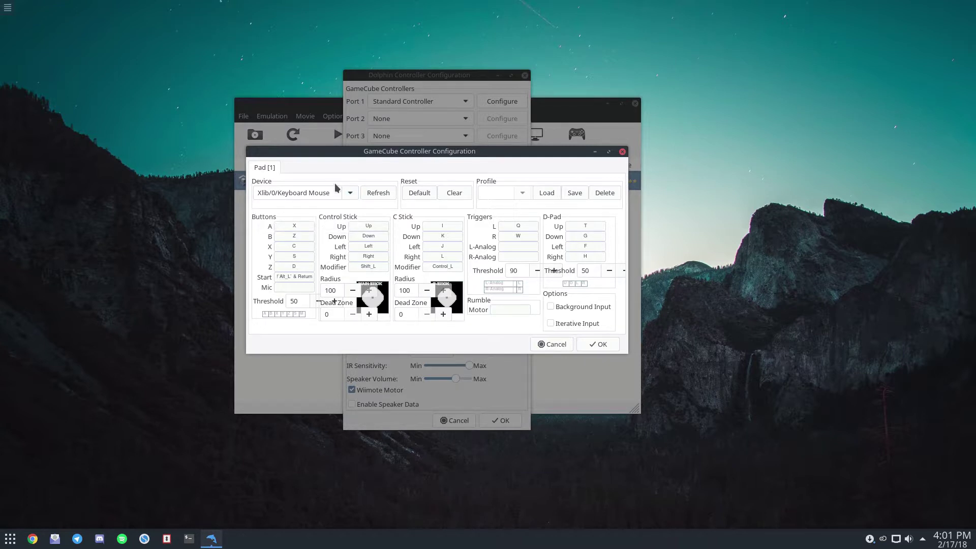
{"action": "left_click", "coordinate": [350, 193]}
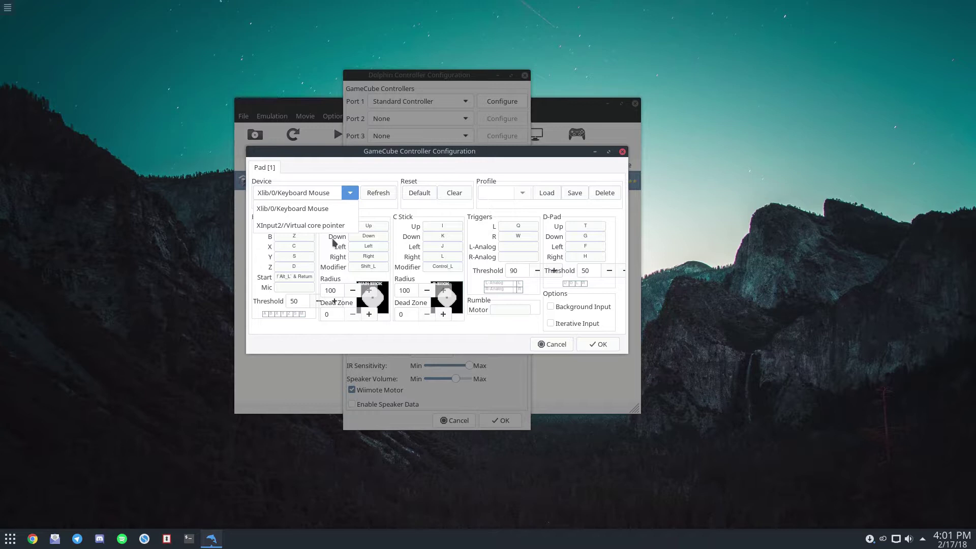
{"action": "left_click", "coordinate": [298, 234]}
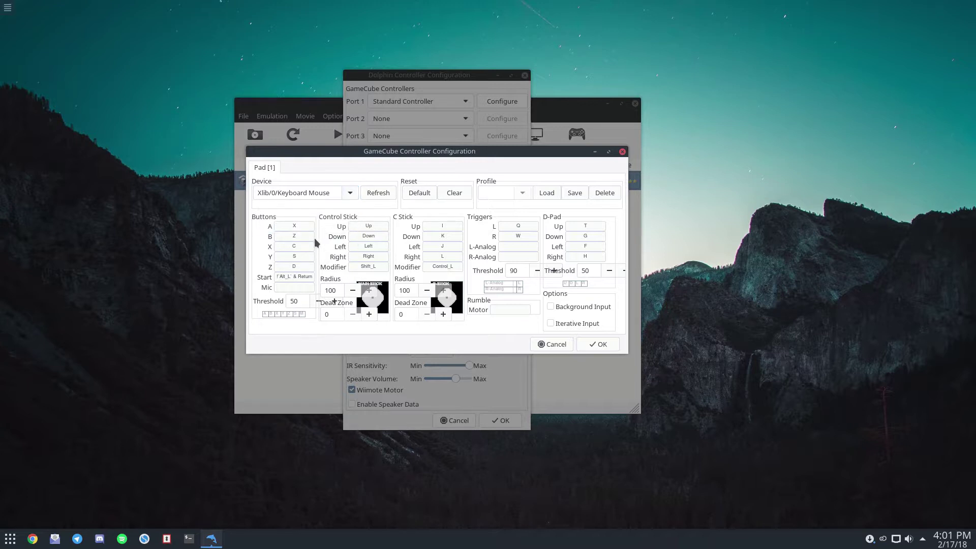
Map the pad's A button to the X key
{"action": "left_click", "coordinate": [293, 226]}
{"action": "key", "text": "x"}
{"action": "key", "text": "z"}
Try mapping D-Pad Up to KP_End, Down to KP_Insert, Left to Right and Right to KP_Insert
{"action": "left_click", "coordinate": [580, 227]}
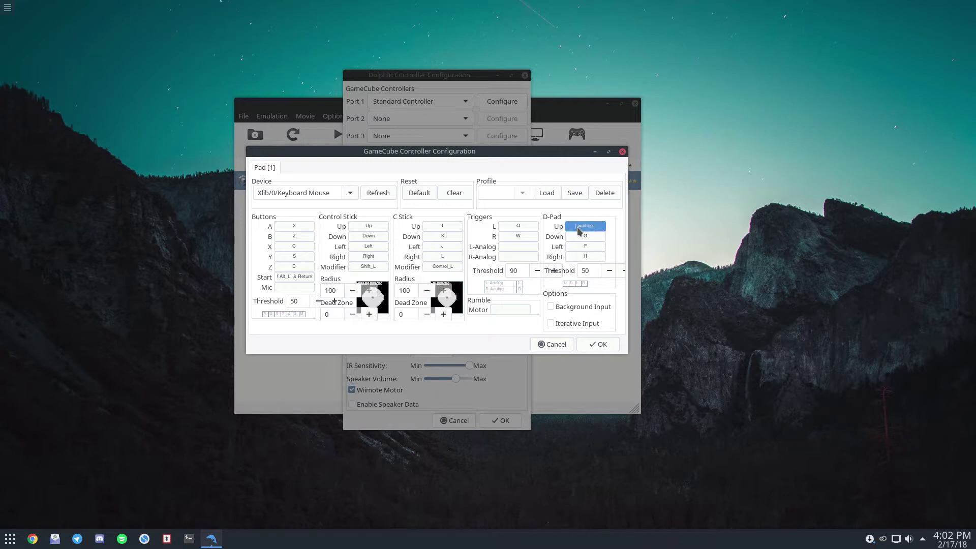
{"action": "key", "text": "t"}
{"action": "left_click", "coordinate": [579, 228]}
{"action": "key", "text": "KP_End"}
{"action": "left_click", "coordinate": [580, 237]}
{"action": "key", "text": "KP_Insert"}
{"action": "left_click", "coordinate": [581, 247]}
{"action": "key", "text": "Right"}
{"action": "left_click", "coordinate": [581, 256]}
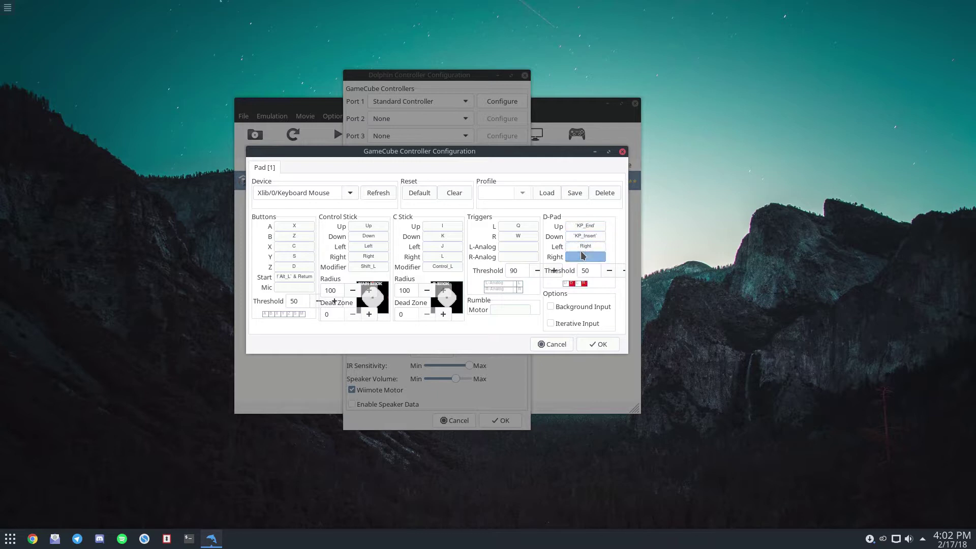
{"action": "key", "text": "KP_Insert"}
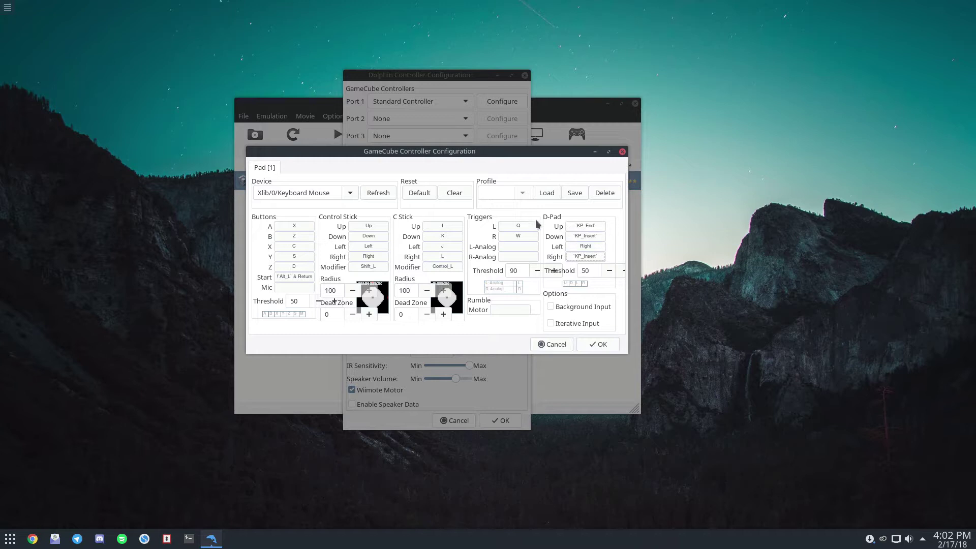
Map the D-Pad's Up, Down, Left and Right directions to the matching arrow keys
{"action": "left_click", "coordinate": [582, 227]}
{"action": "key", "text": "Up"}
{"action": "left_click", "coordinate": [582, 237]}
{"action": "key", "text": "Down"}
{"action": "left_click", "coordinate": [584, 247]}
{"action": "key", "text": "Left"}
{"action": "left_click", "coordinate": [584, 256]}
{"action": "key", "text": "Right"}
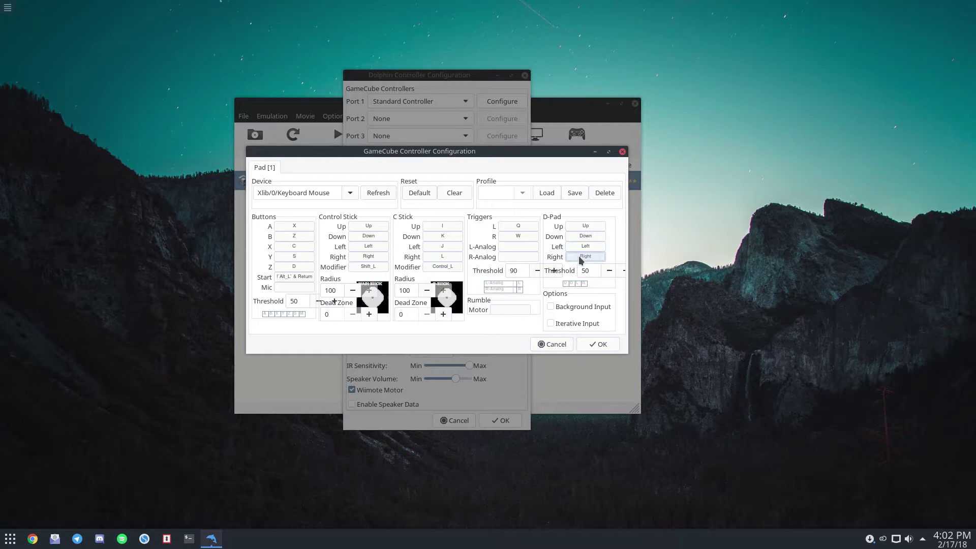
Map the L trigger to Shift_L and the R trigger to Shift_R
{"action": "left_click", "coordinate": [530, 227]}
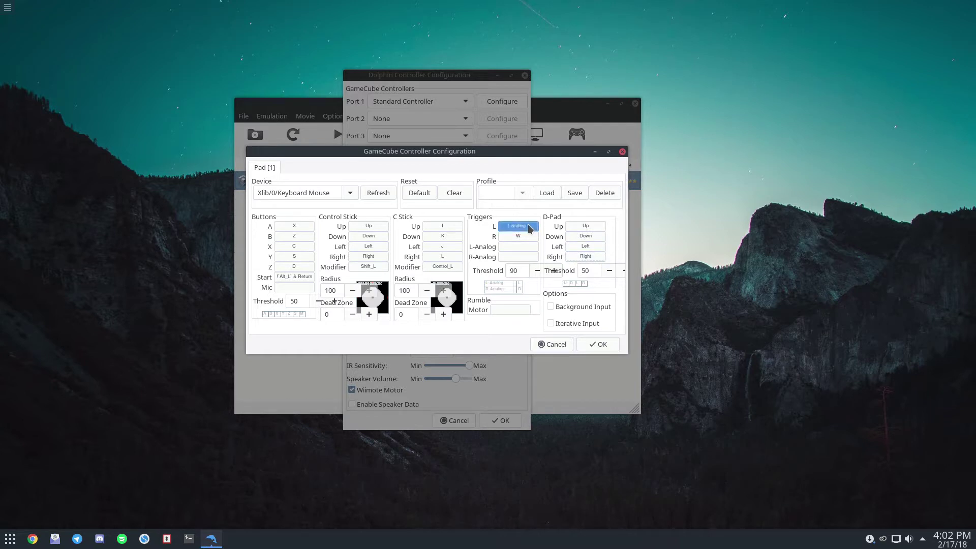
{"action": "key", "text": "shift"}
{"action": "left_click", "coordinate": [518, 236]}
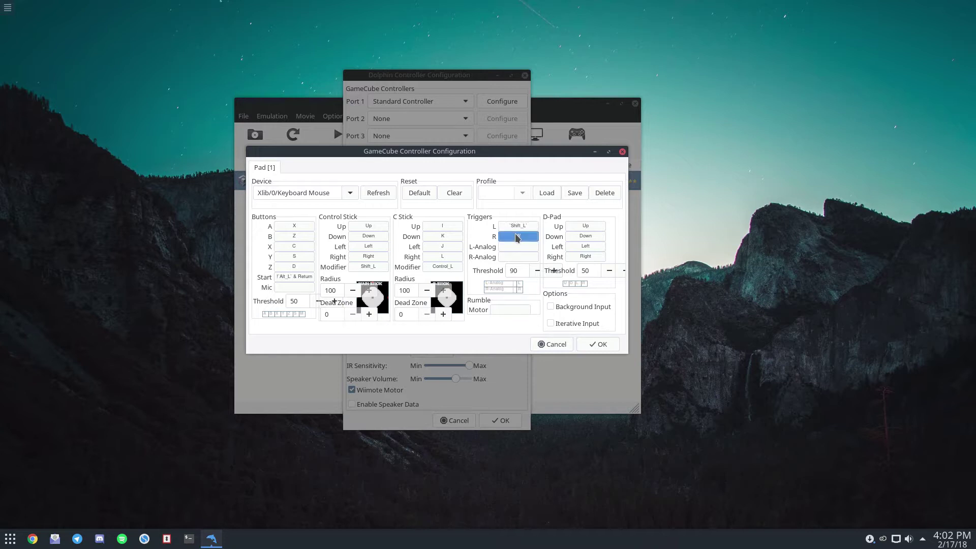
{"action": "key", "text": "Shift_R"}
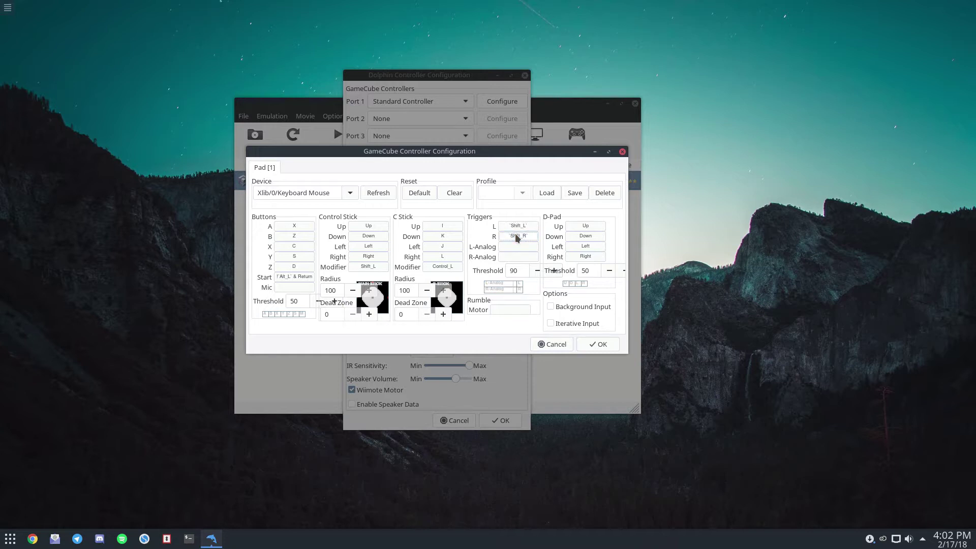
Map buttons A, B, X, Y and Z to the keys A, S, D, F and C, and accept the controller configuration
{"action": "left_click", "coordinate": [298, 229]}
{"action": "key", "text": "a"}
{"action": "left_click", "coordinate": [299, 236]}
{"action": "key", "text": "s"}
{"action": "left_click", "coordinate": [298, 249]}
{"action": "key", "text": "d"}
{"action": "left_click", "coordinate": [297, 259]}
{"action": "key", "text": "f"}
{"action": "left_click", "coordinate": [299, 268]}
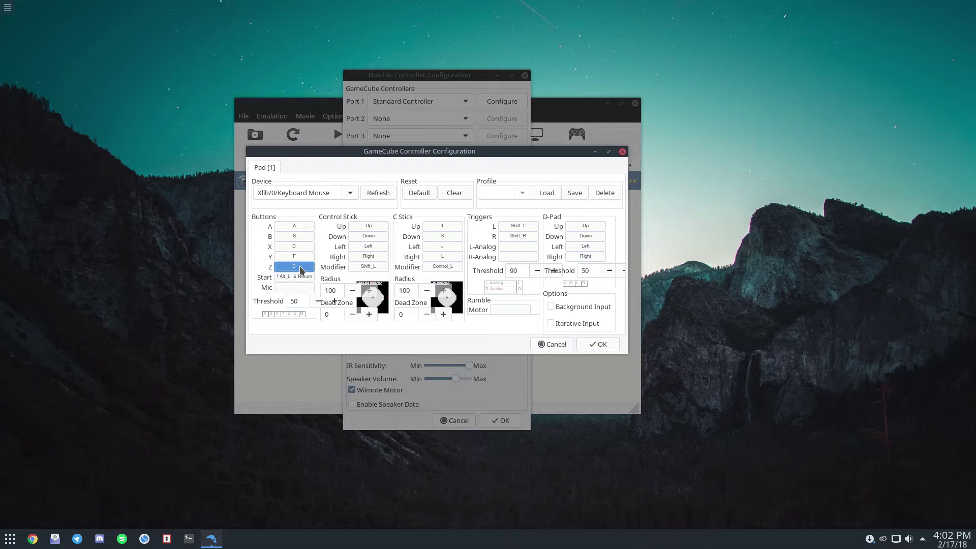
{"action": "key", "text": "c"}
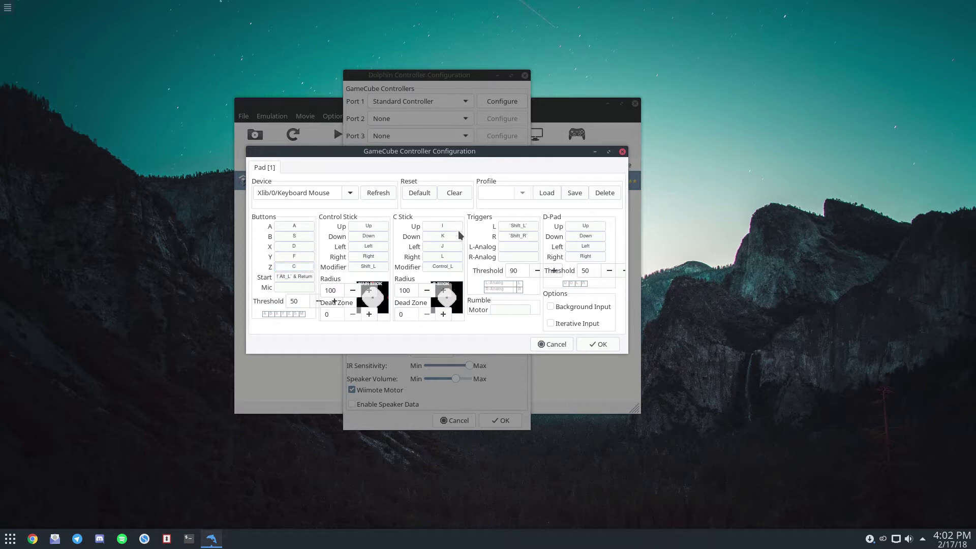
{"action": "left_click", "coordinate": [609, 347]}
{"action": "left_click", "coordinate": [504, 421]}
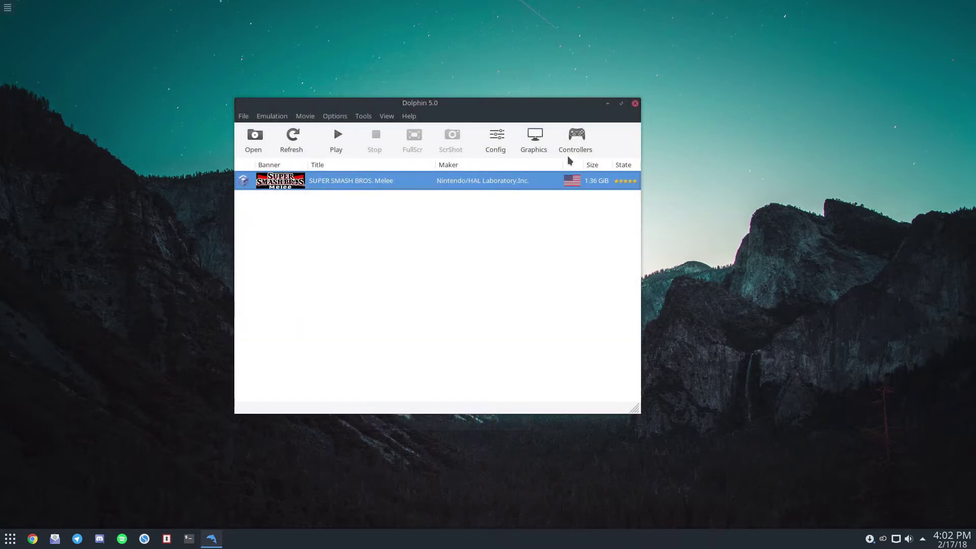
Check the general emulator configuration, close it unchanged, and launch SUPER SMASH BROS. Melee
{"action": "left_click", "coordinate": [510, 145]}
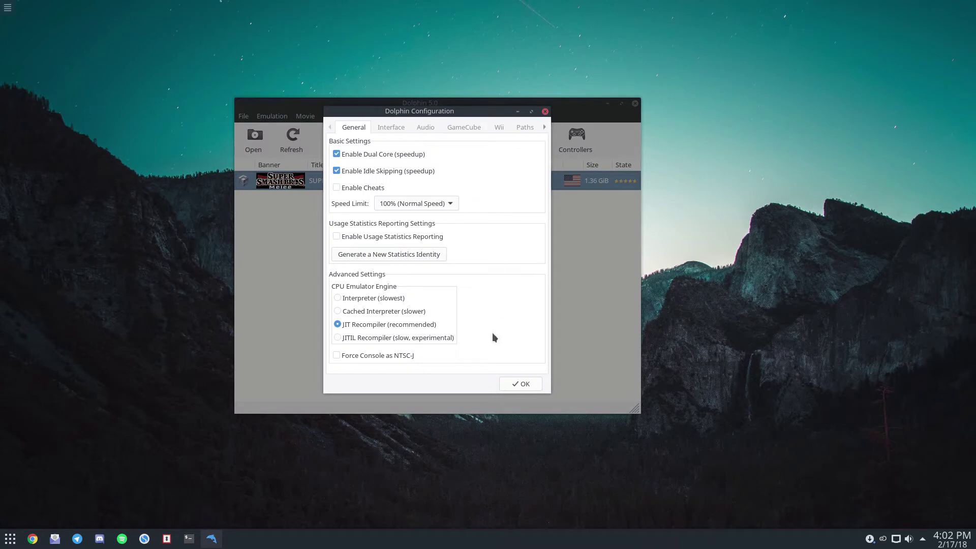
{"action": "left_click", "coordinate": [545, 112]}
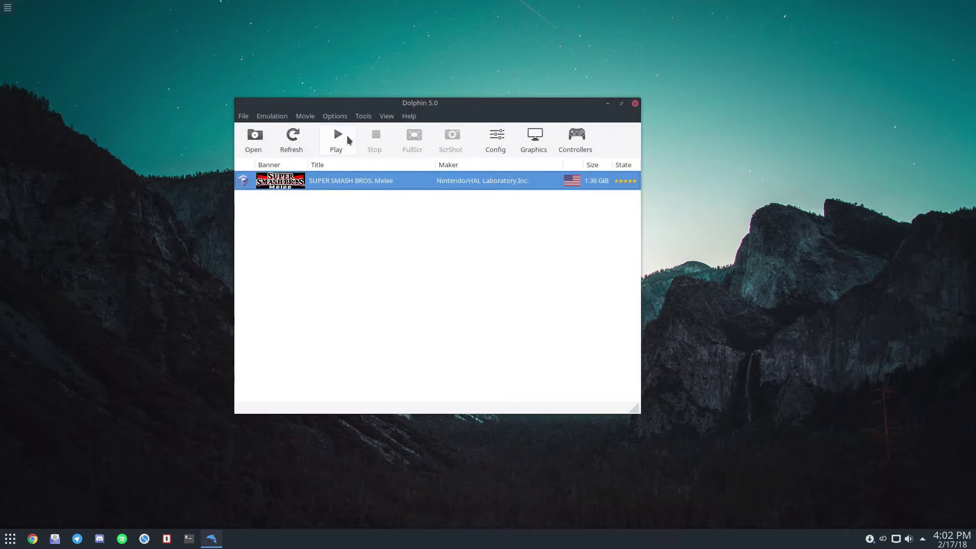
{"action": "left_click", "coordinate": [338, 138]}
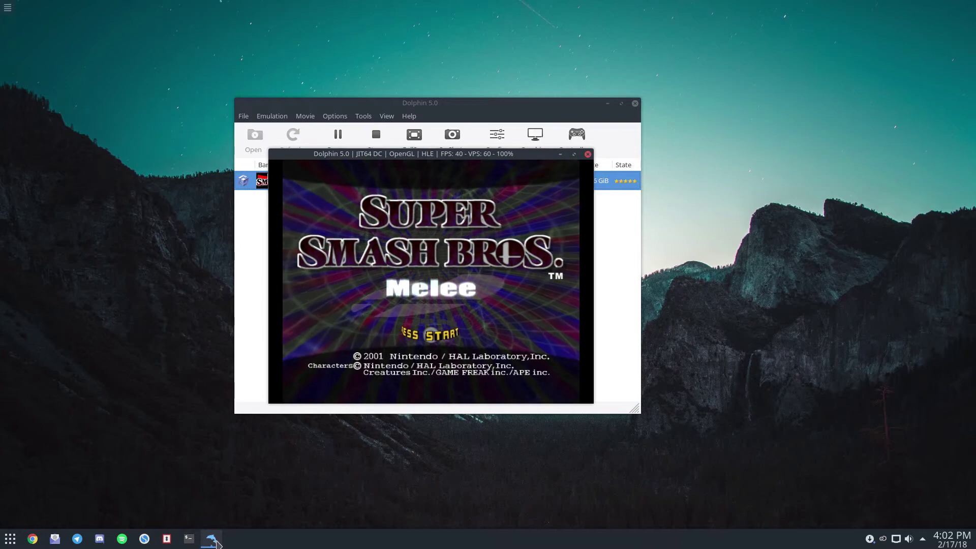
{"action": "right_click", "coordinate": [211, 538]}
{"action": "left_click", "coordinate": [478, 328]}
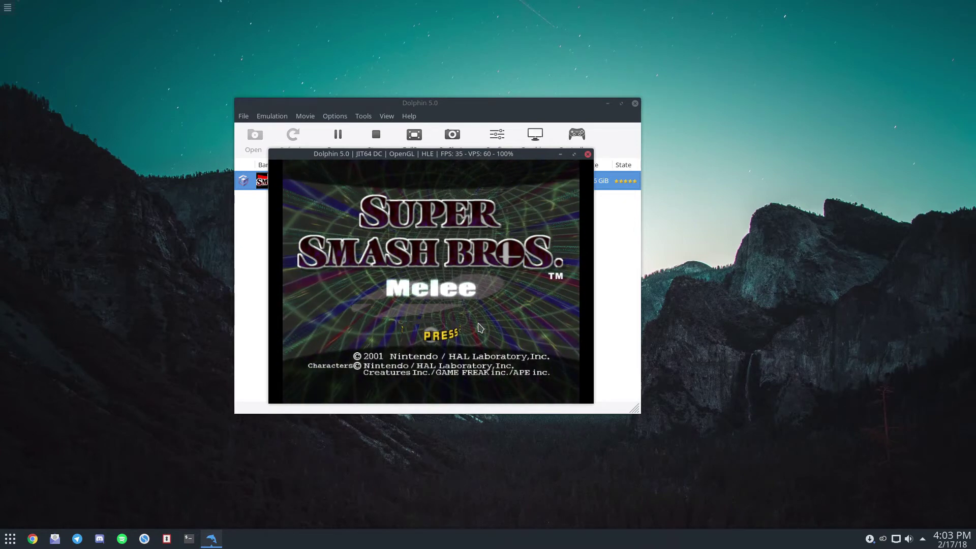
Enter the game's main menu from the title screen and test moving down and up through its entries
{"action": "key", "text": "Return"}
{"action": "key", "text": "Down"}
{"action": "key", "text": "Down"}
{"action": "key", "text": "Up"}
{"action": "key", "text": "Up"}
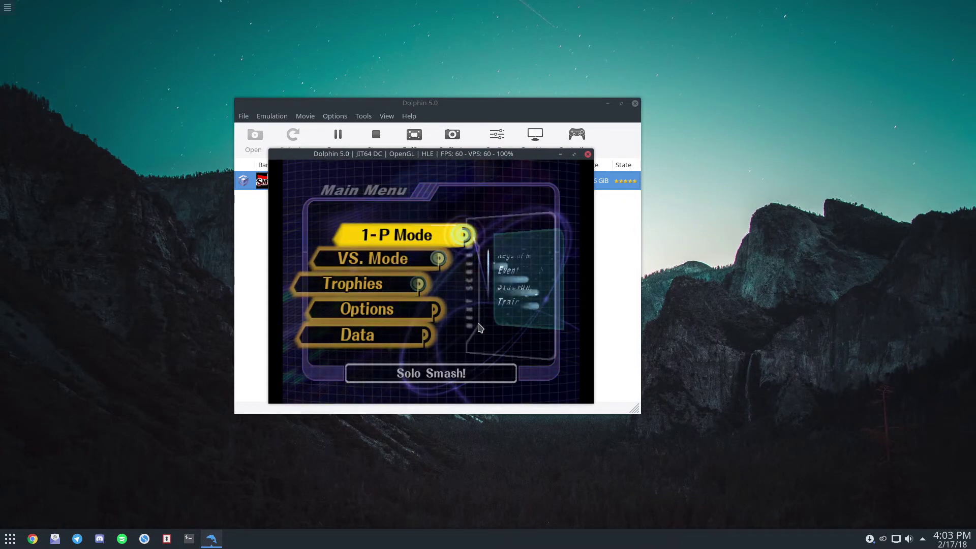
Open Regular Match within 1-P Mode
{"action": "key", "text": "Return"}
{"action": "key", "text": "Down"}
{"action": "key", "text": "Up"}
{"action": "key", "text": "Return"}
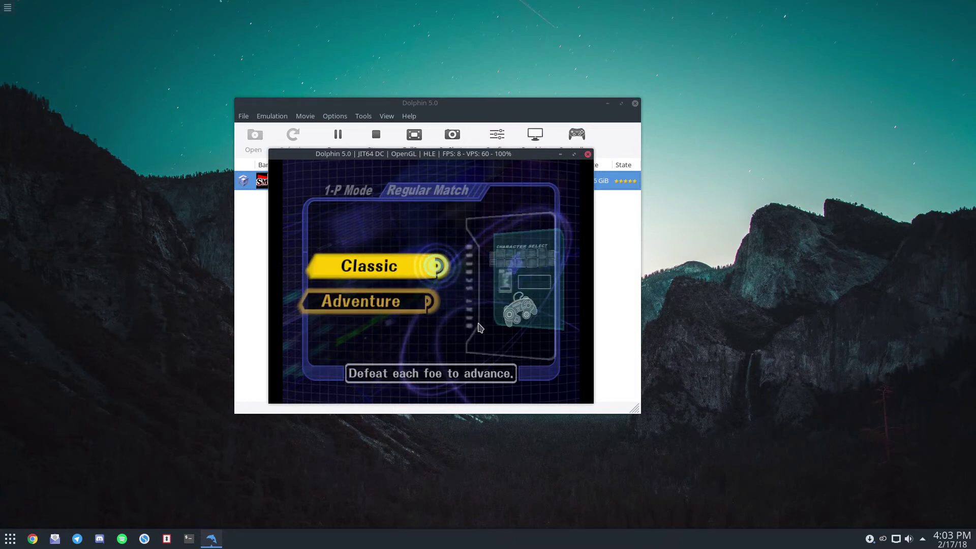
Start a Classic match as Mario on the Very Easy level and test moving the character
{"action": "key", "text": "Return"}
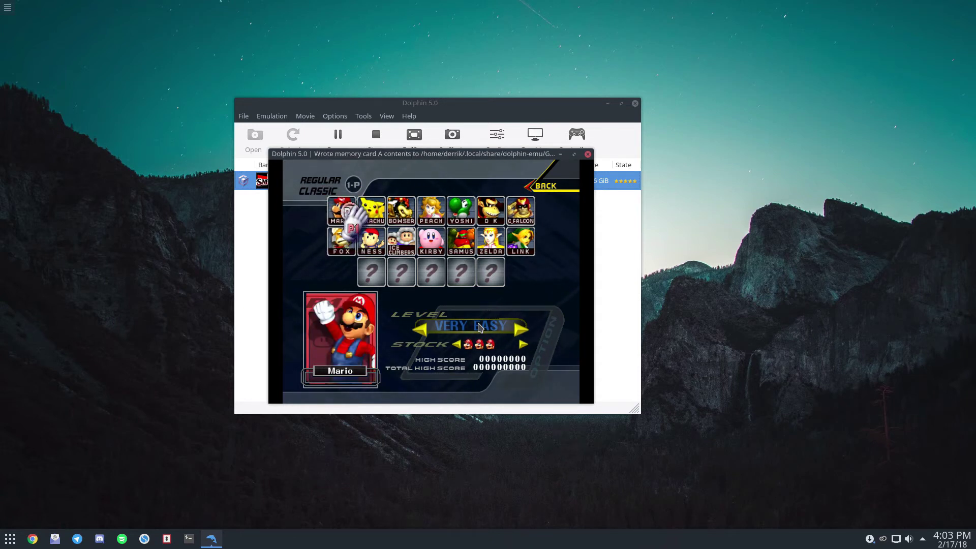
{"action": "key", "text": "Return"}
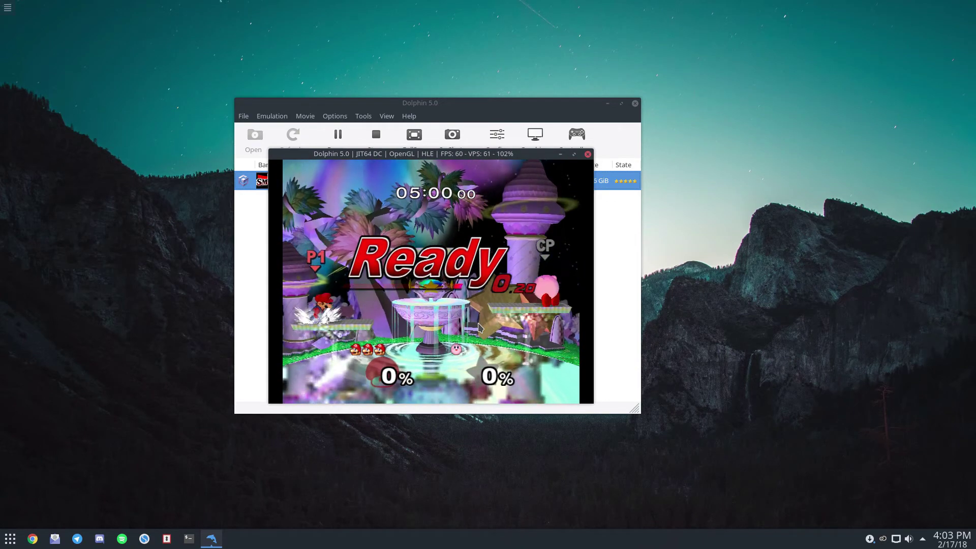
{"action": "key", "text": "Left"}
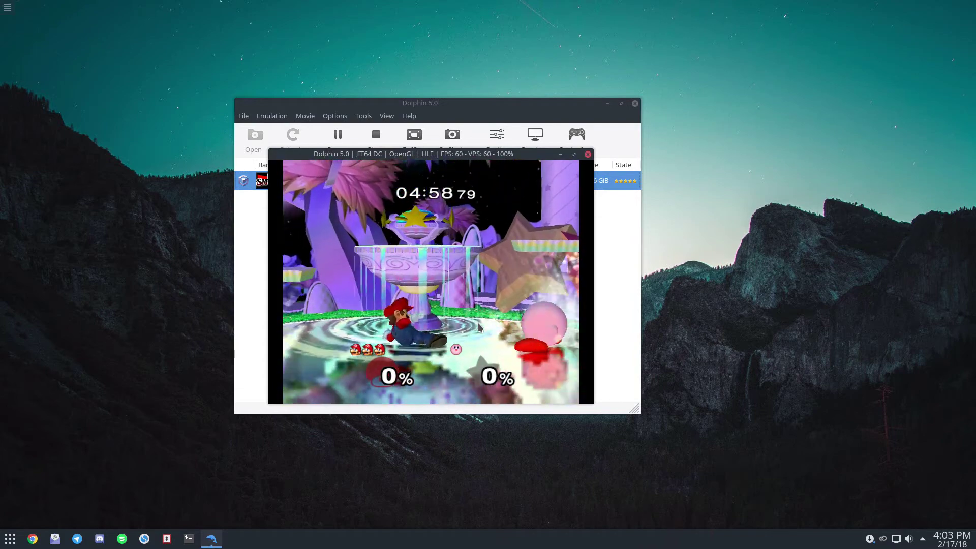